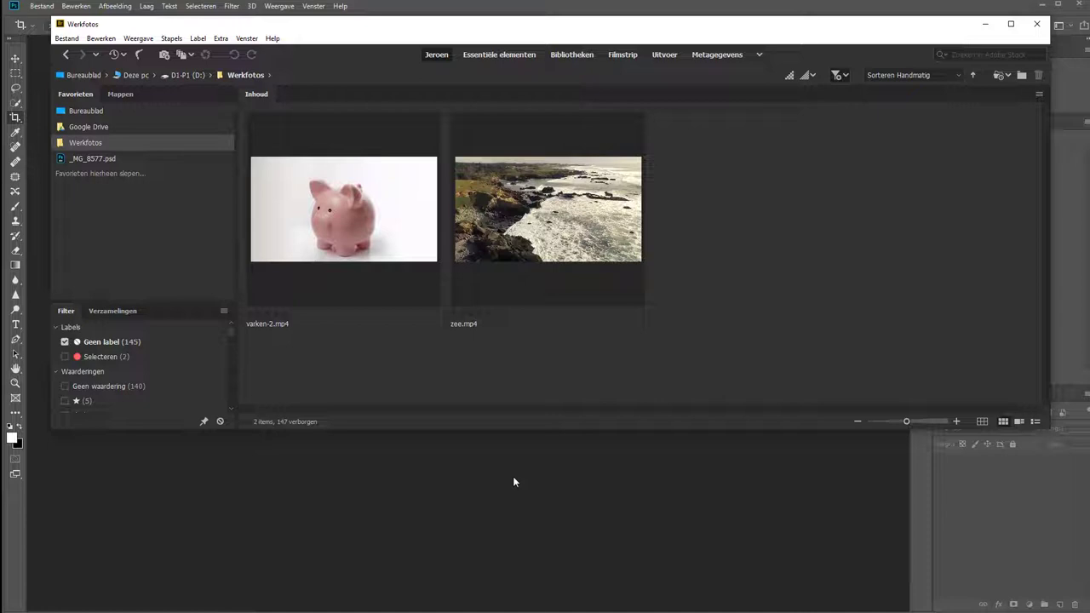
Step: Drag varken-2.mp4 and zee.mp4 from Bridge's Werkfotos folder into Photoshop as video documents
mouse_move(655, 225)
mouse_down()
mouse_move(358, 193)
mouse_move(490, 506)
mouse_up()
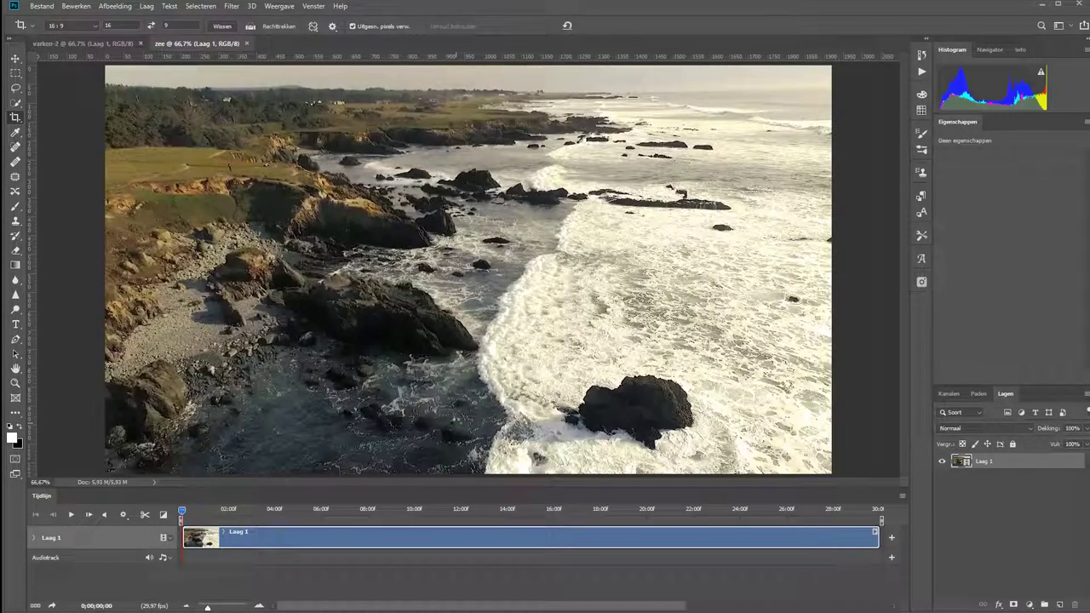
Step: In varken-2, trim the piggy clip's opening frames so it starts at a later playhead position
click(74, 42)
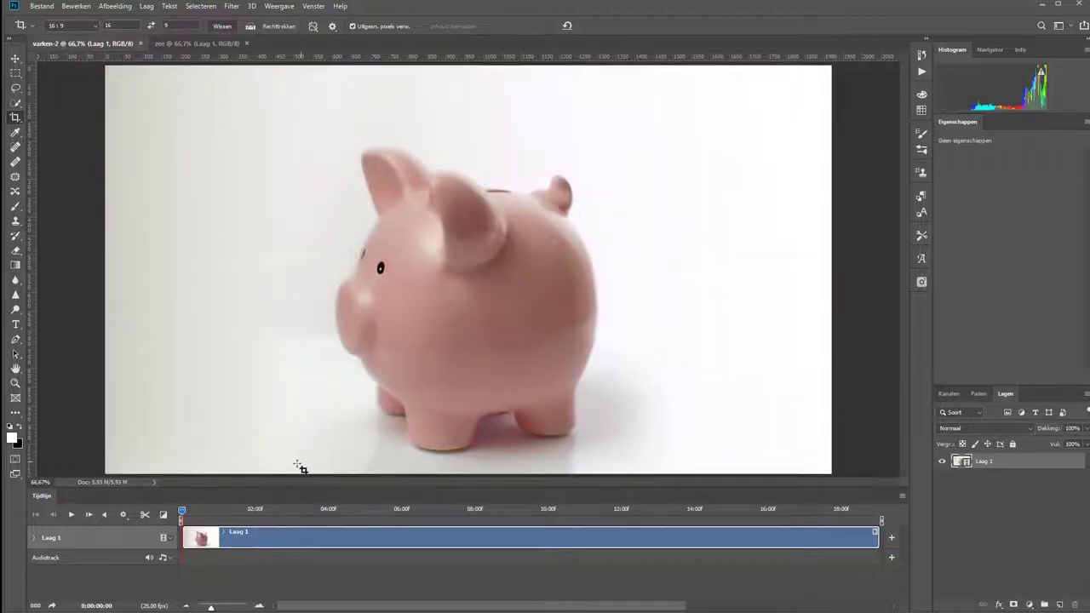
drag(183, 511, 283, 510)
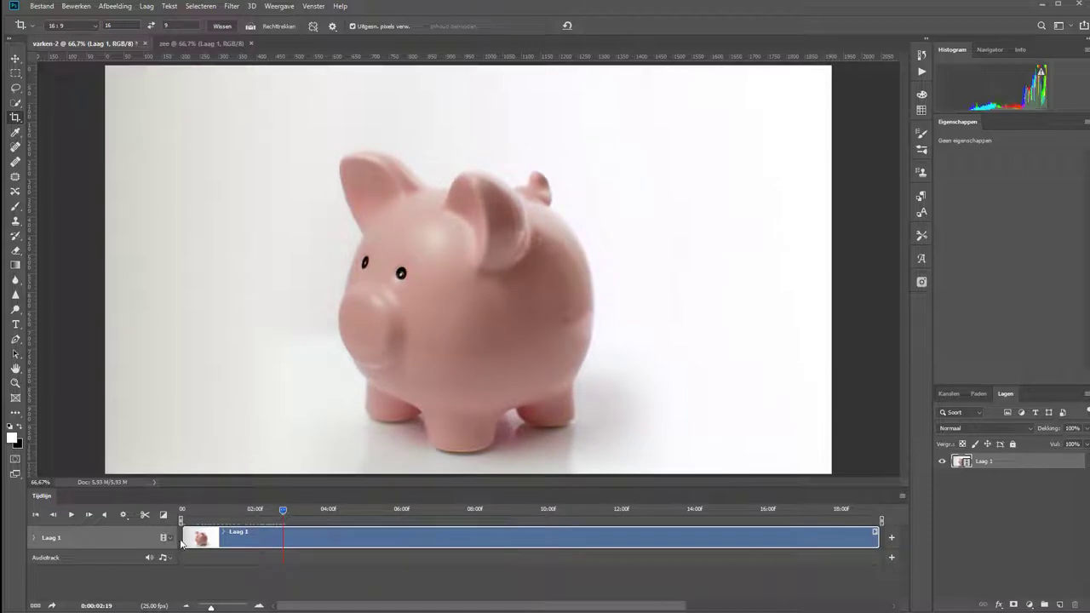
drag(221, 538, 700, 509)
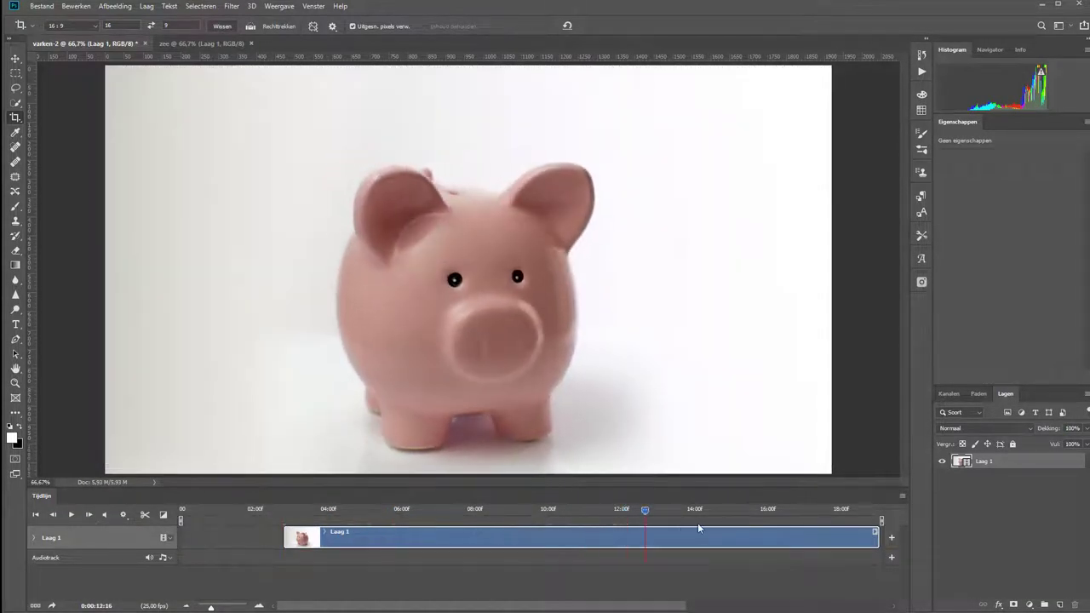
drag(875, 537, 699, 540)
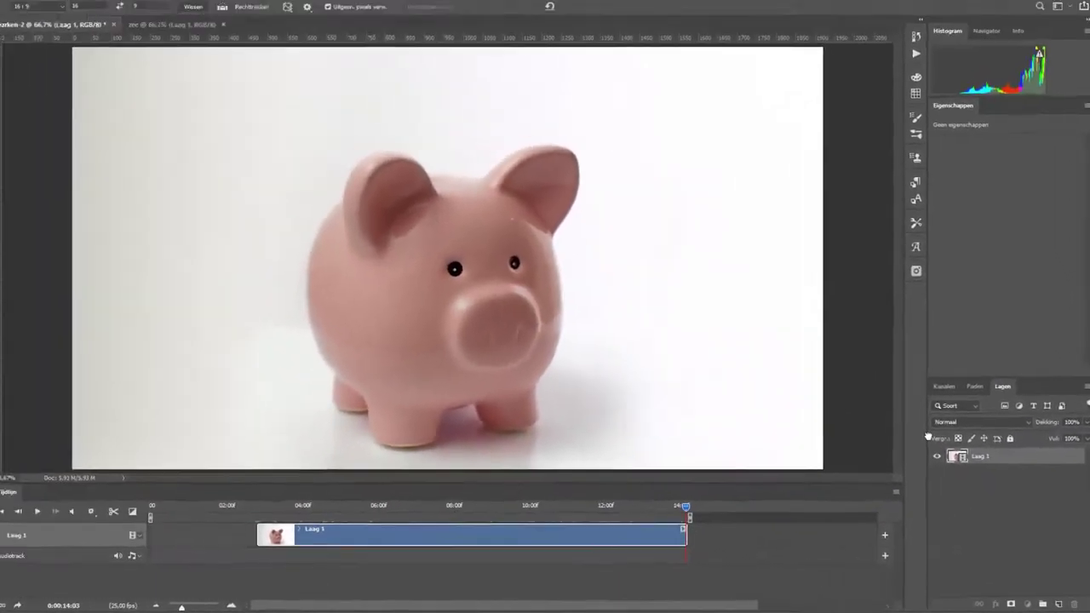
click(196, 43)
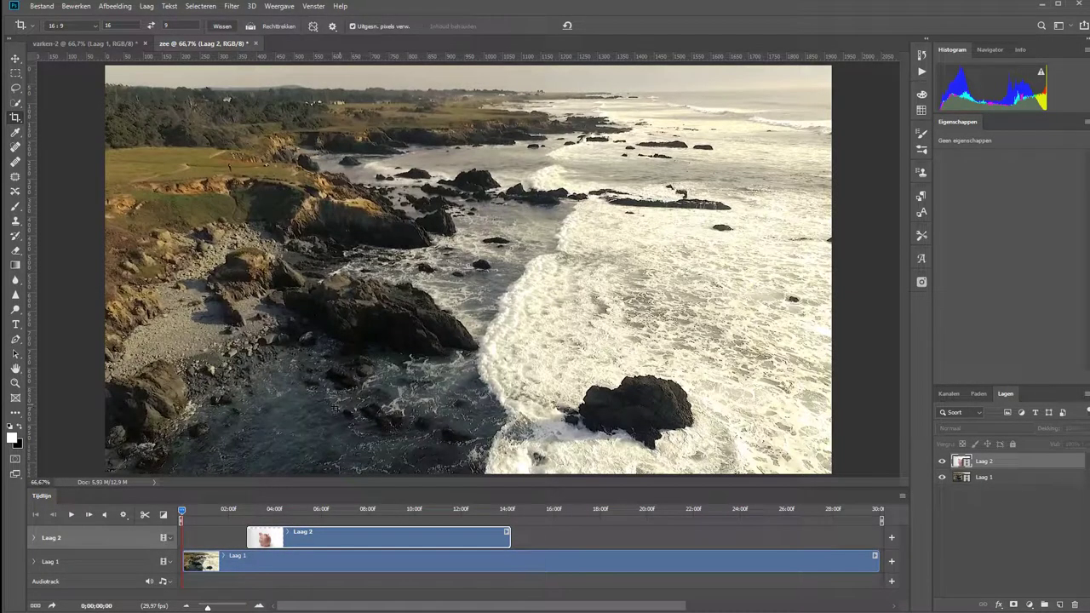
Step: Close the varken-2 document, answering Nee to discard changes
click(85, 44)
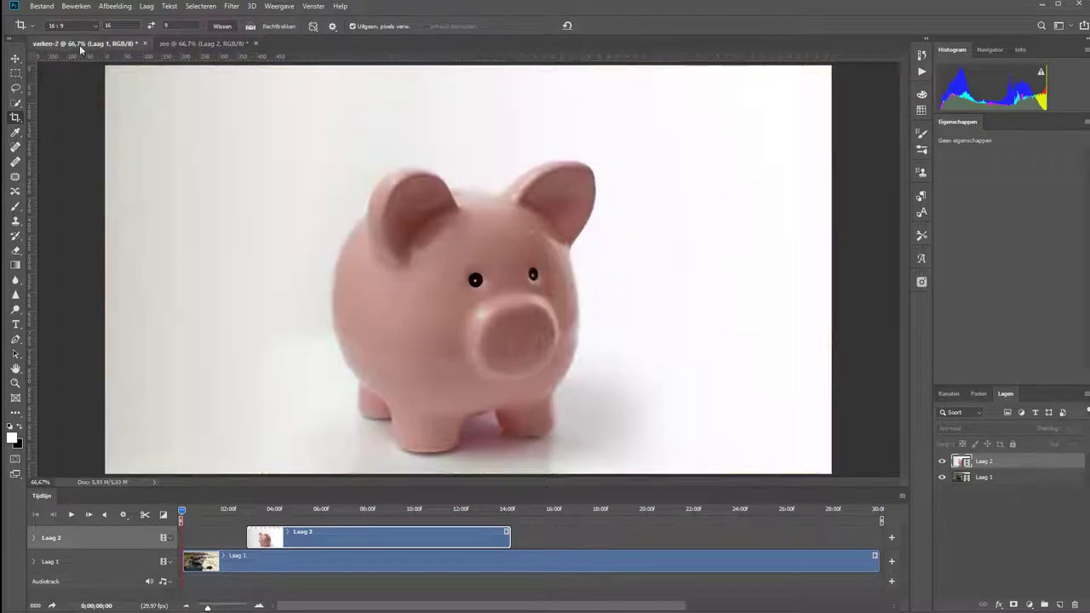
click(146, 43)
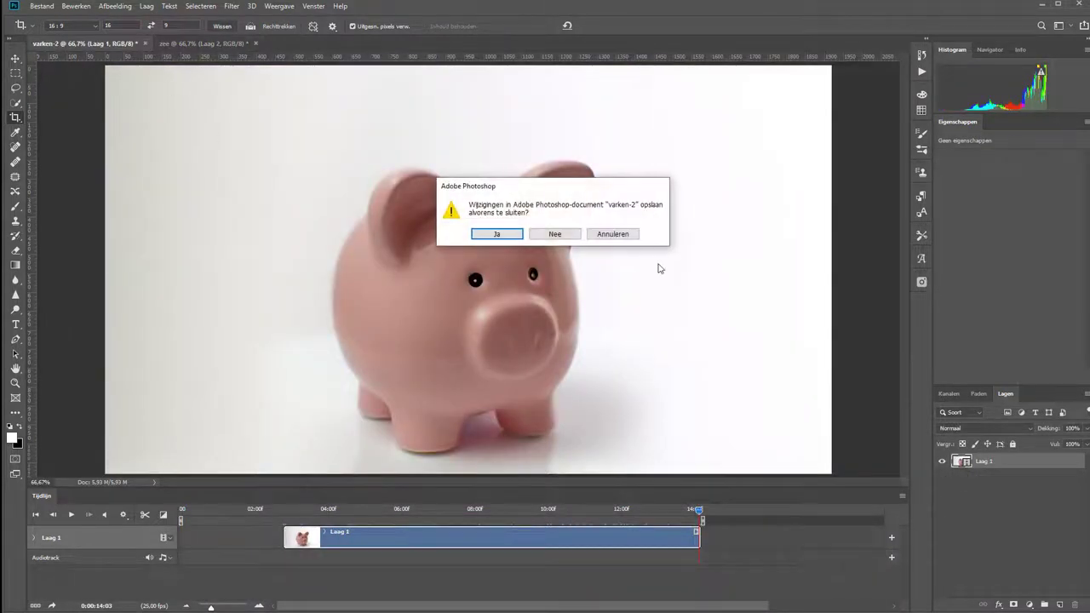
click(558, 237)
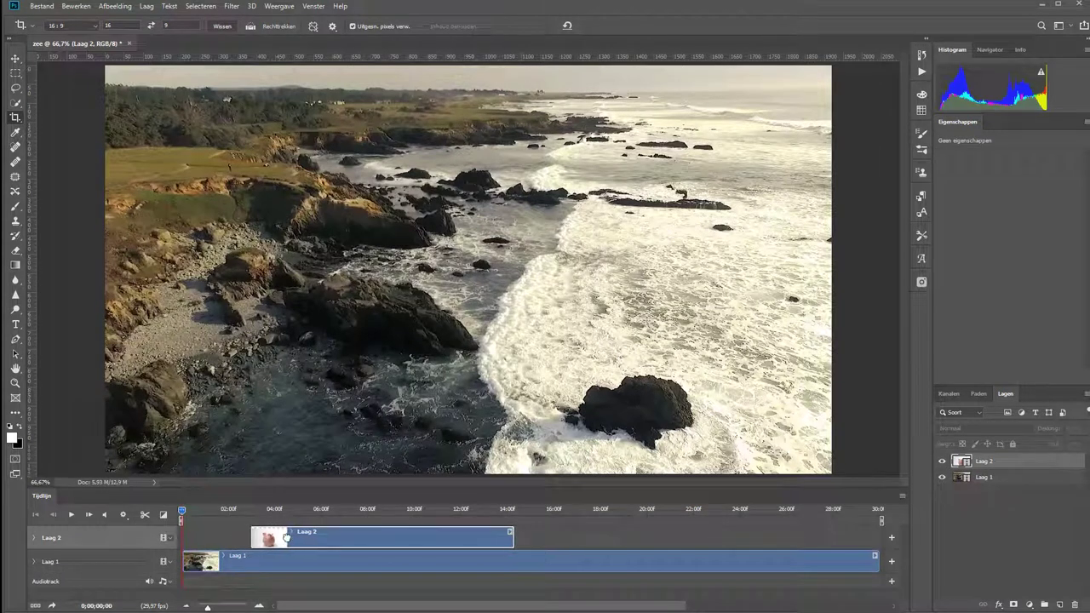
Step: Trim the sea clip Laag 1 to match Laag 2, align both at zero, and select Laag 2
drag(286, 541, 430, 541)
mouse_move(182, 510)
mouse_down()
mouse_move(285, 519)
mouse_move(339, 510)
mouse_up()
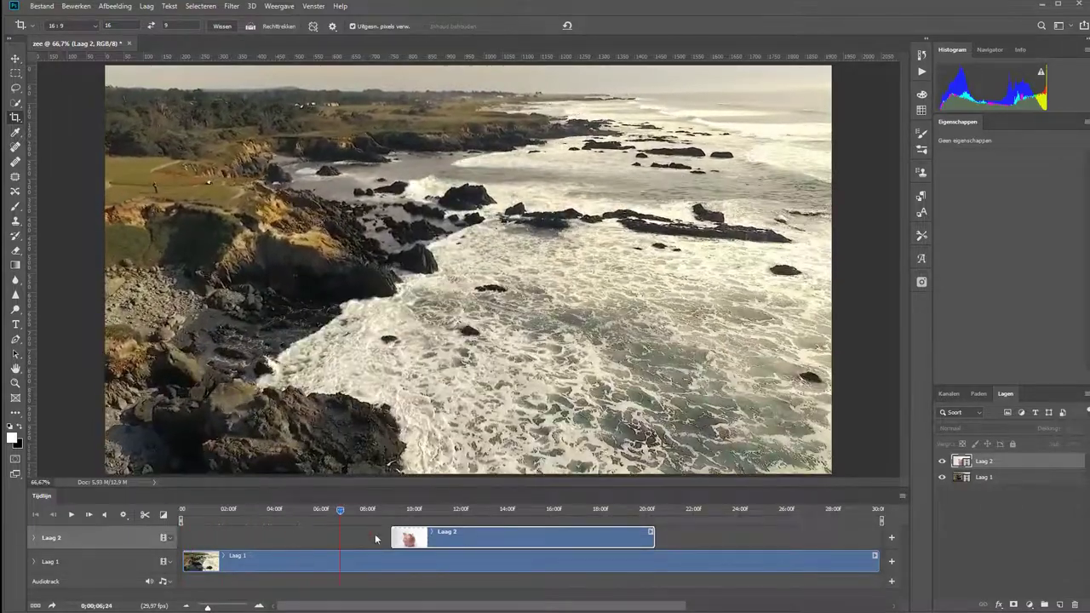
mouse_move(236, 558)
mouse_down()
mouse_move(418, 560)
mouse_move(405, 538)
mouse_up()
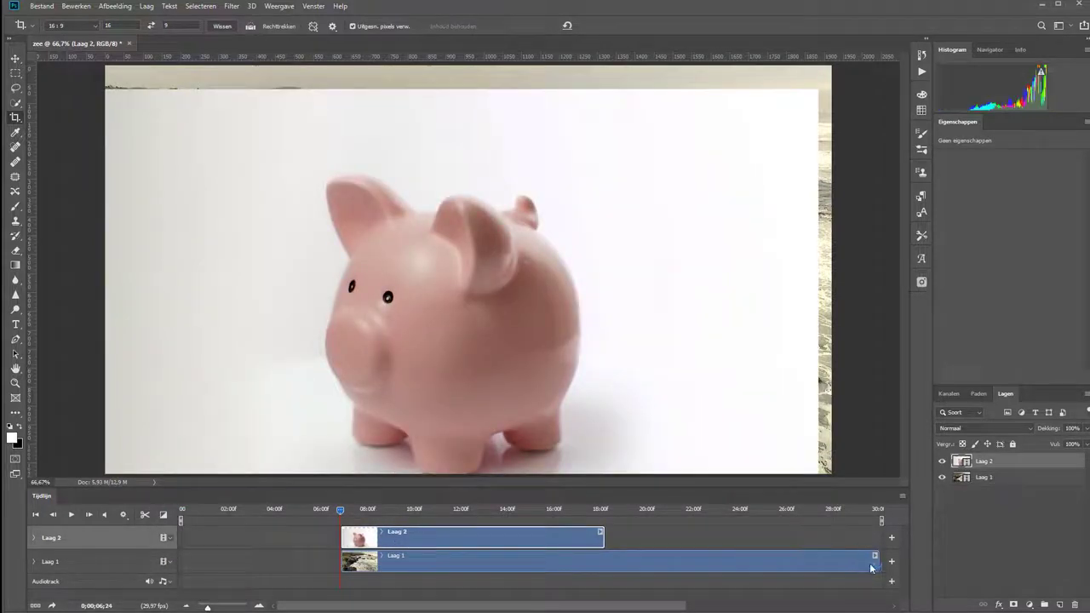
drag(875, 562, 604, 559)
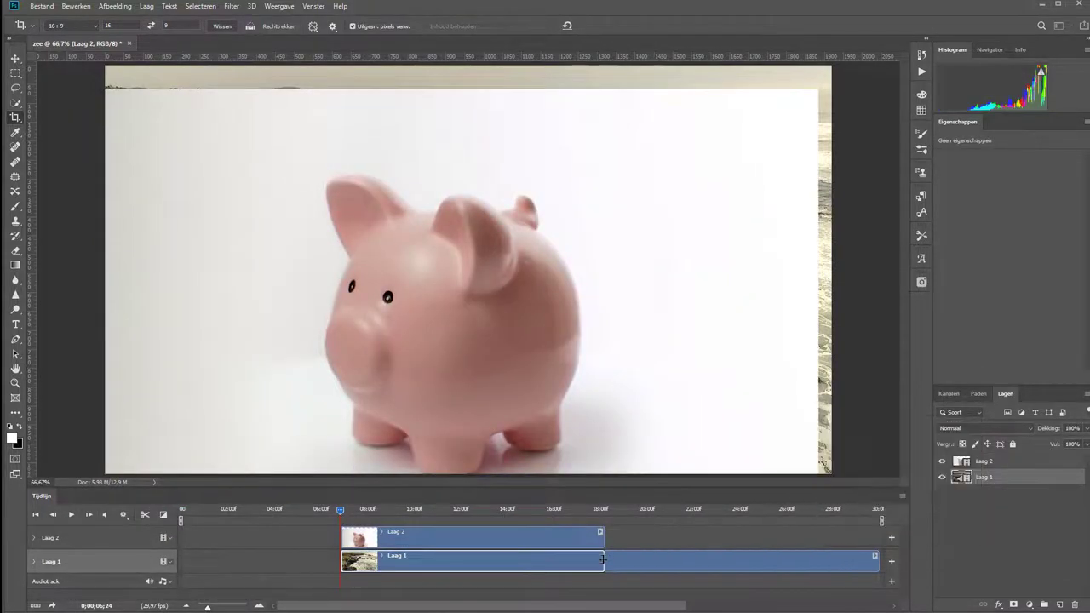
click(619, 552)
mouse_move(551, 537)
mouse_down()
mouse_move(393, 537)
mouse_move(280, 561)
mouse_up()
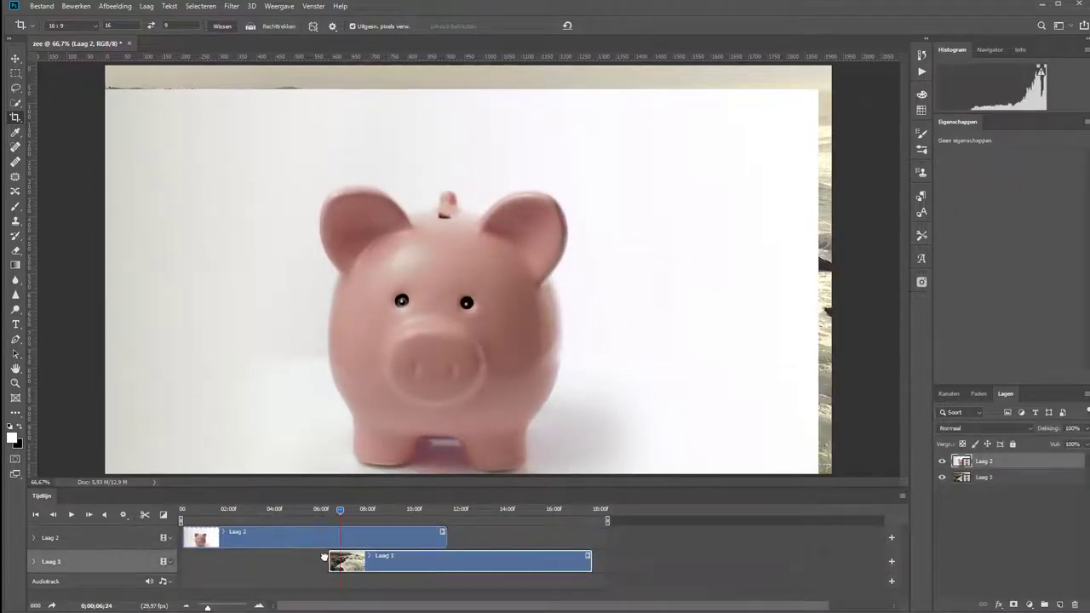
click(259, 605)
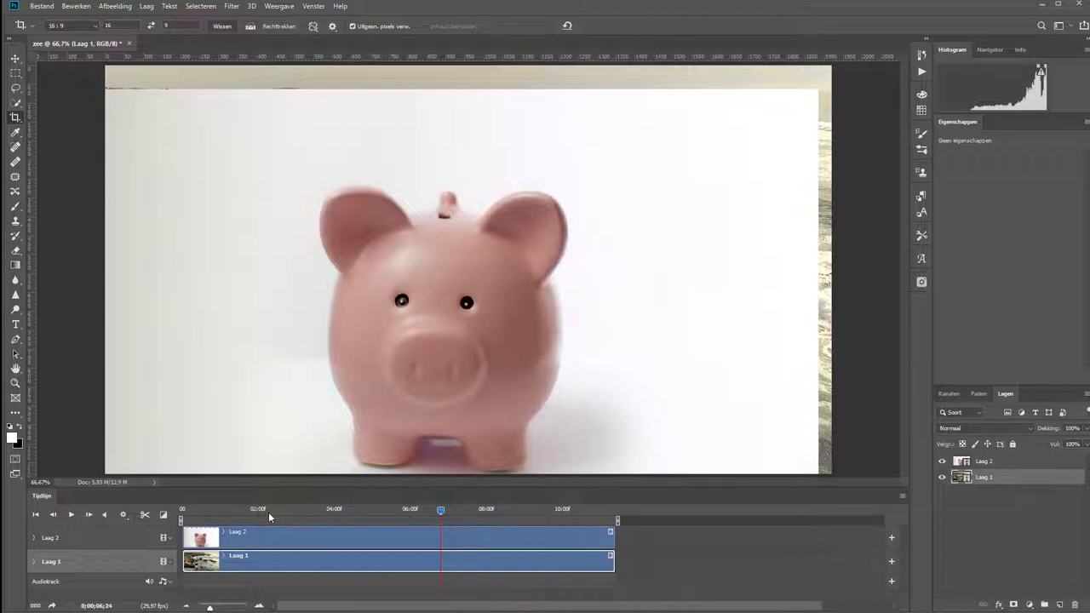
click(1015, 463)
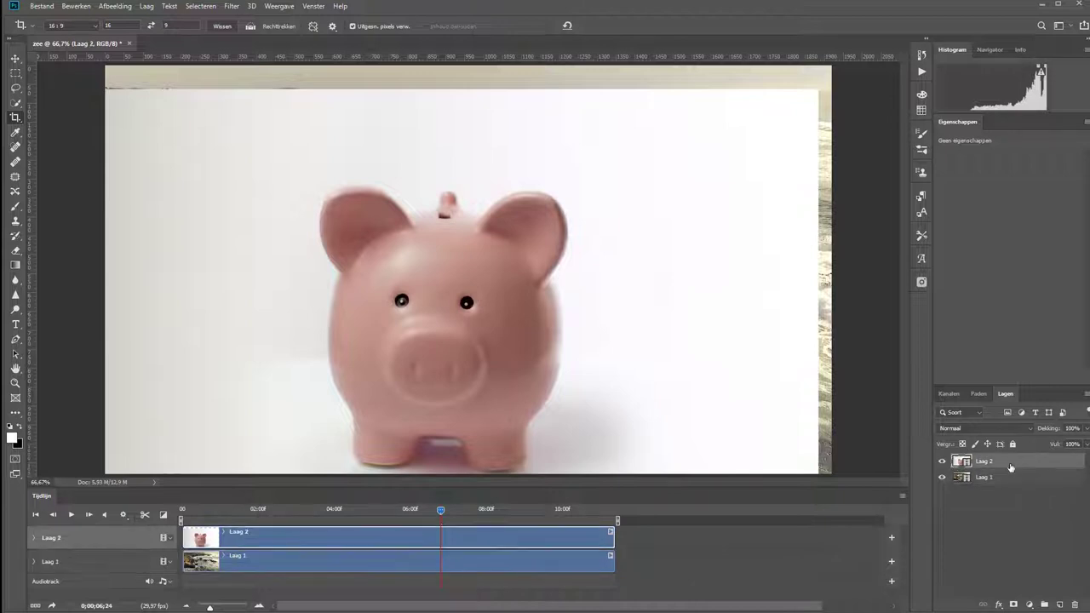
Step: Move Laag 2 so its white background fills the frame, then rewind the playhead near the start
click(15, 58)
drag(319, 324, 333, 301)
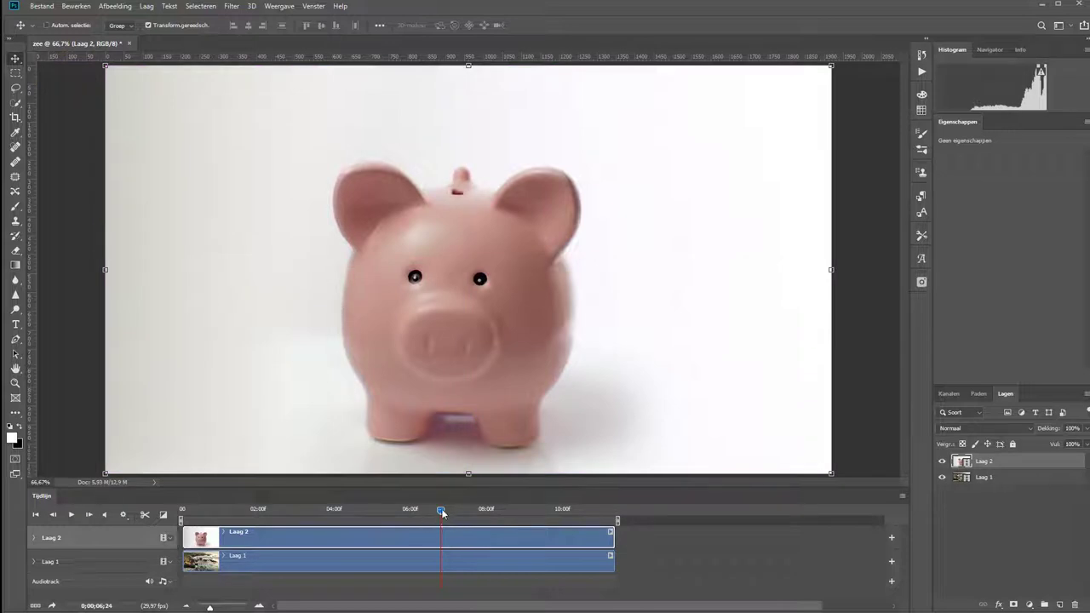
drag(253, 510, 184, 511)
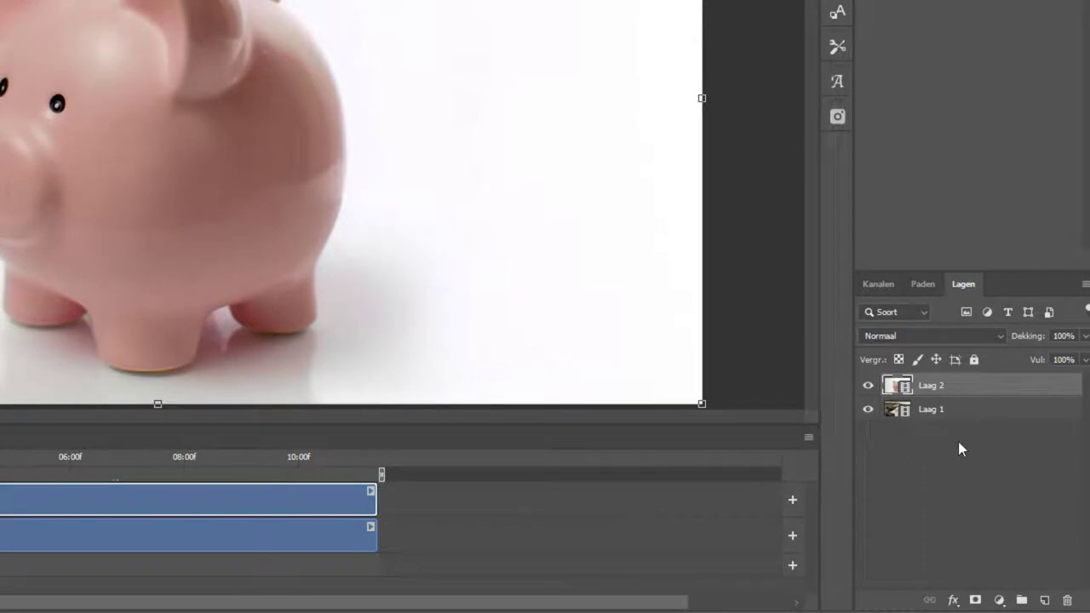
Step: Add a Zwart-wit adjustment clipped to Laag 2 with reds 64, yellows 112, magentas 72
click(999, 600)
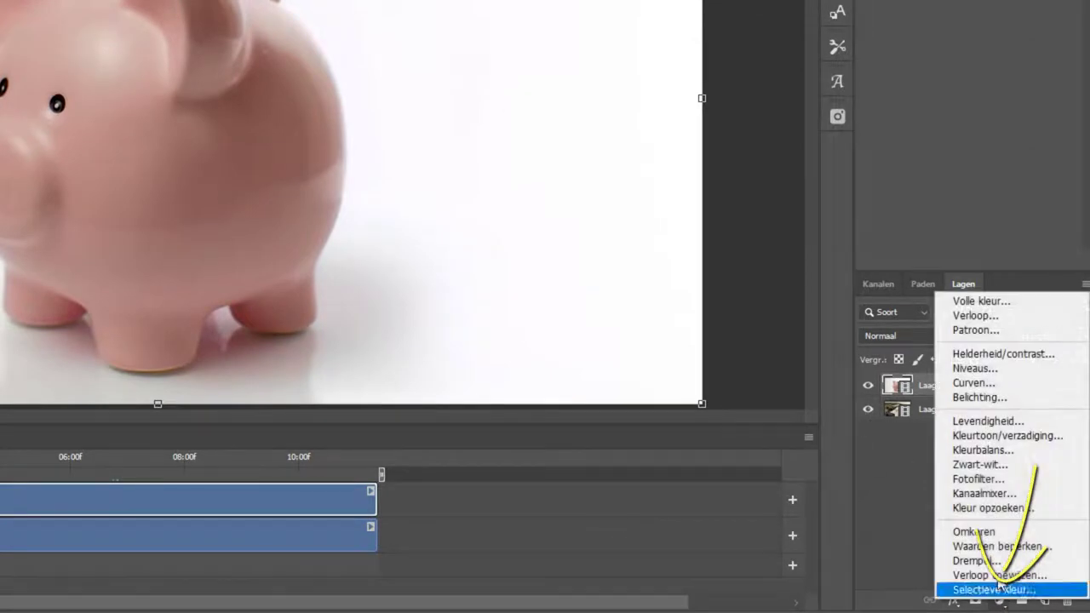
click(980, 464)
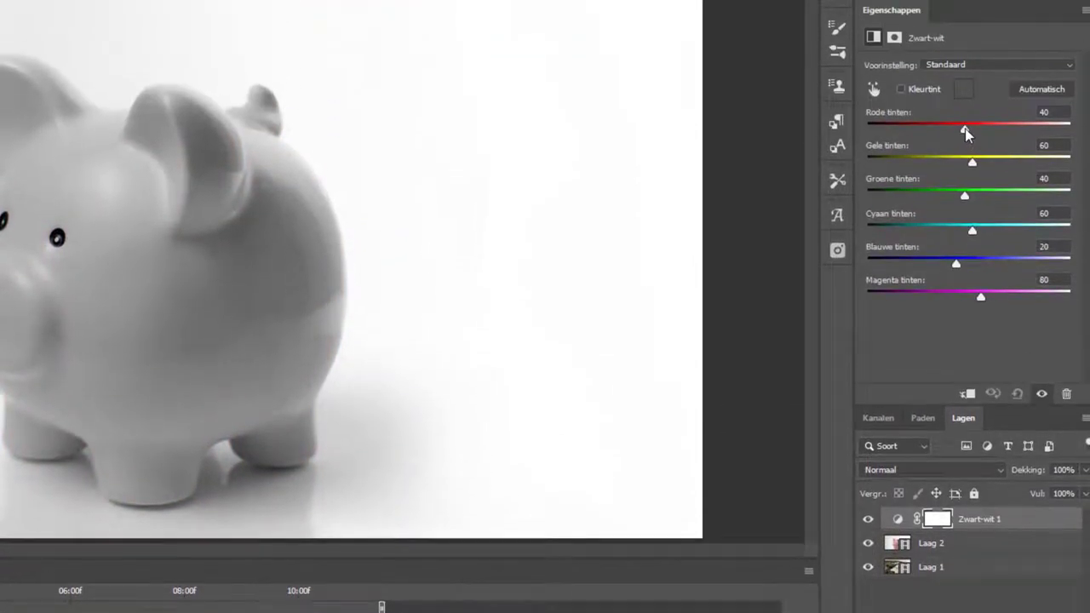
drag(965, 130, 974, 128)
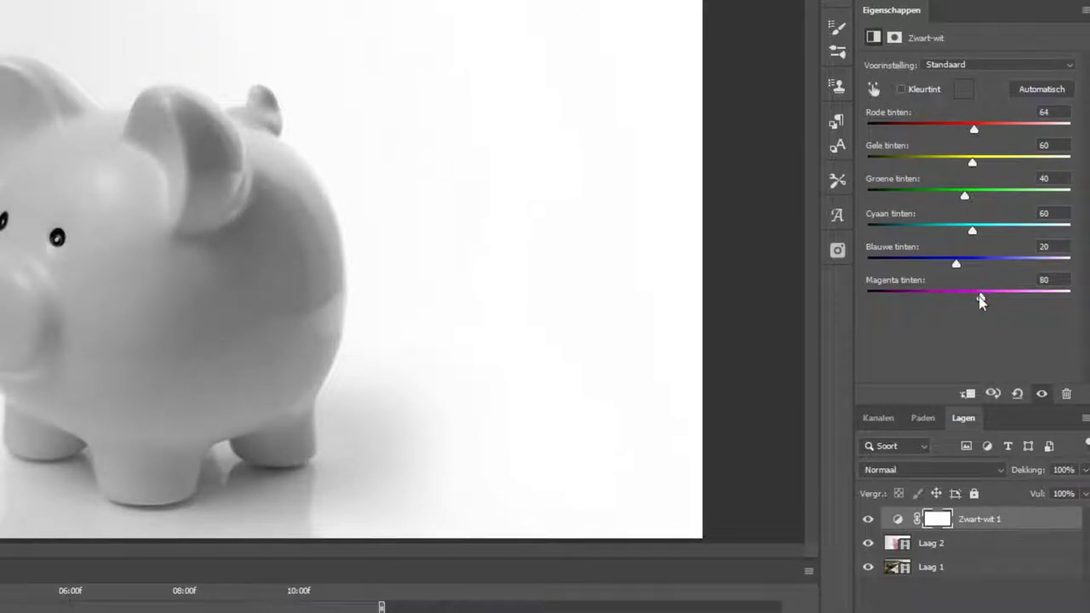
mouse_move(980, 296)
mouse_down()
mouse_move(916, 297)
mouse_move(1004, 297)
mouse_move(977, 297)
mouse_up()
mouse_move(979, 164)
mouse_down()
mouse_move(992, 161)
mouse_move(951, 162)
mouse_move(995, 179)
mouse_up()
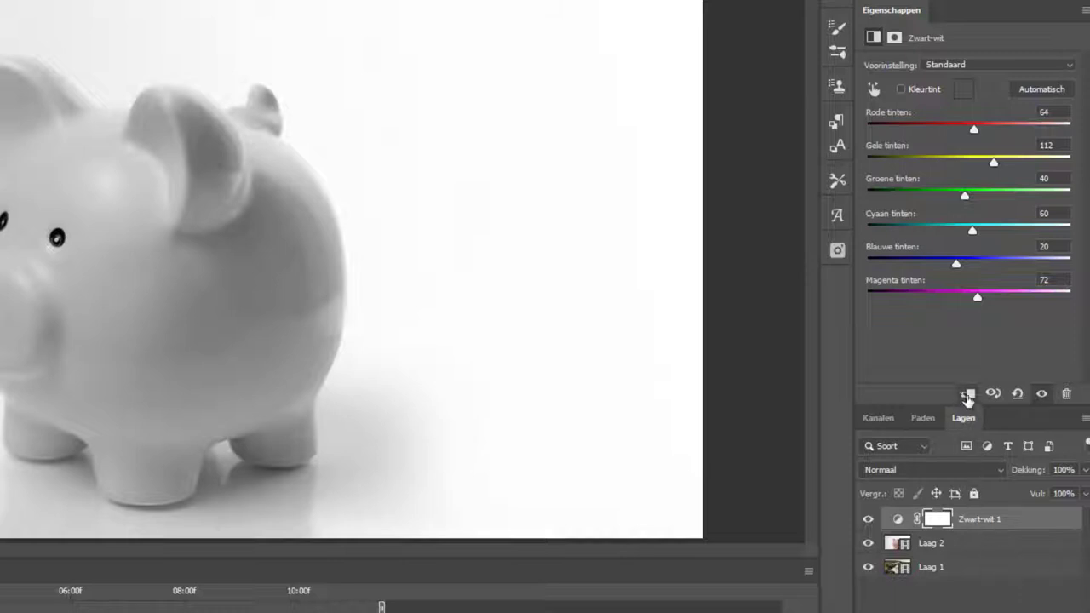
click(967, 395)
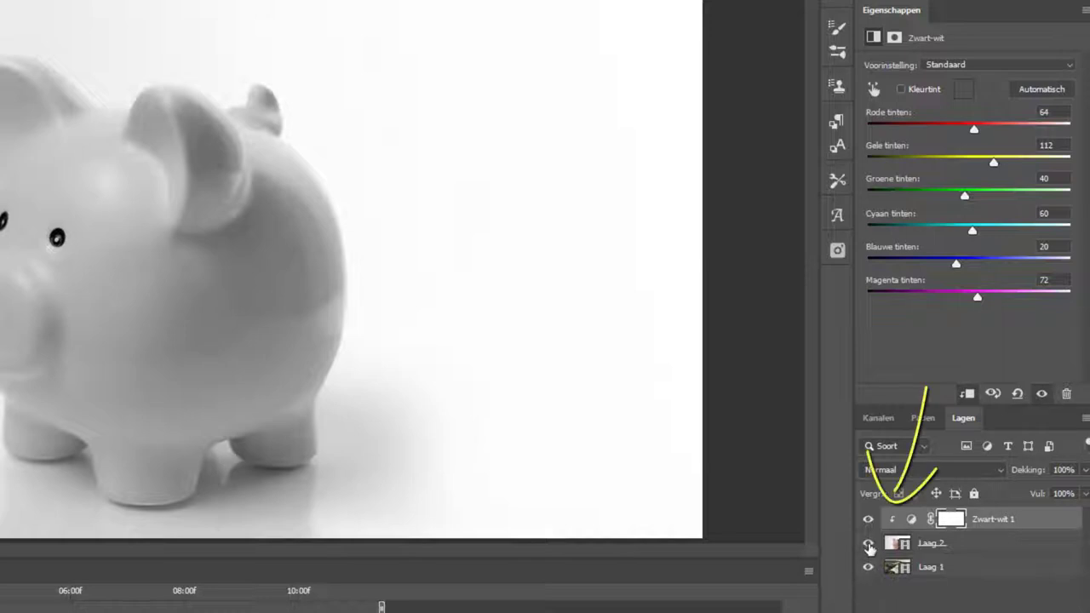
click(867, 544)
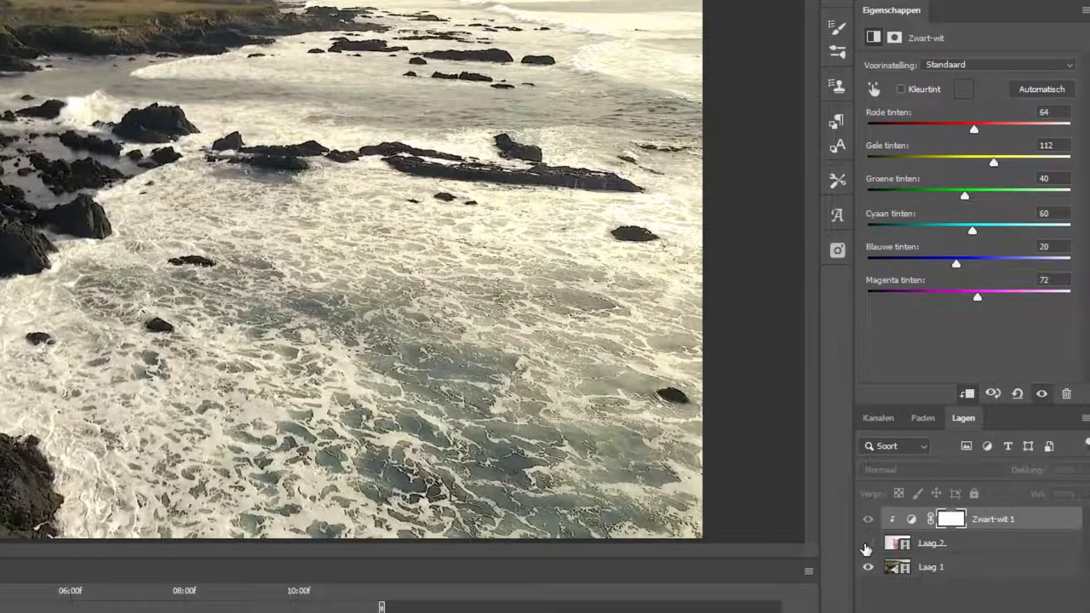
click(867, 545)
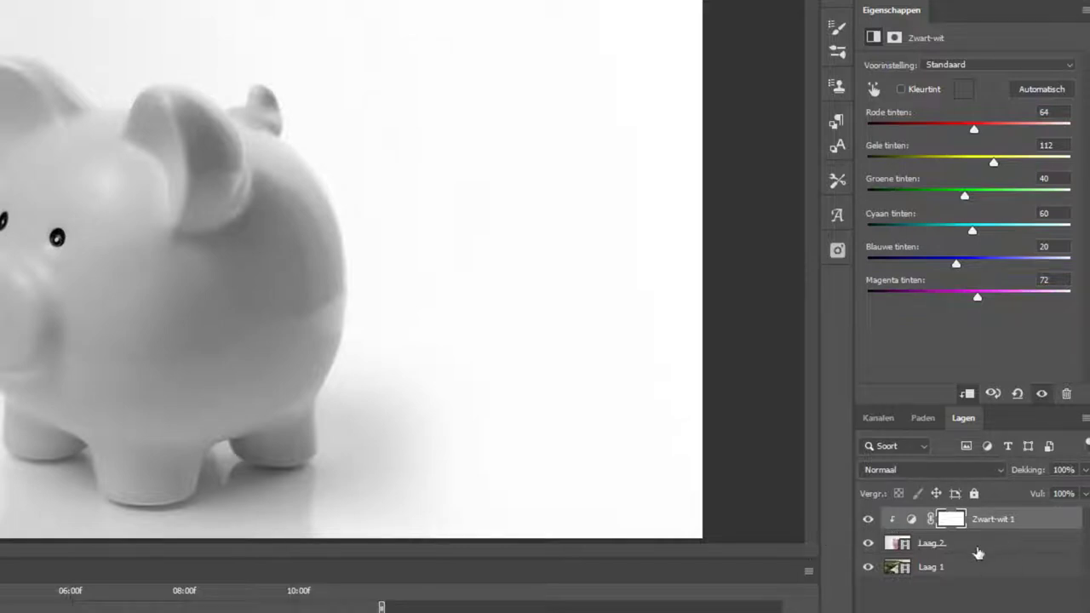
Step: Set Laag 2's blend mode to Bleken
click(968, 547)
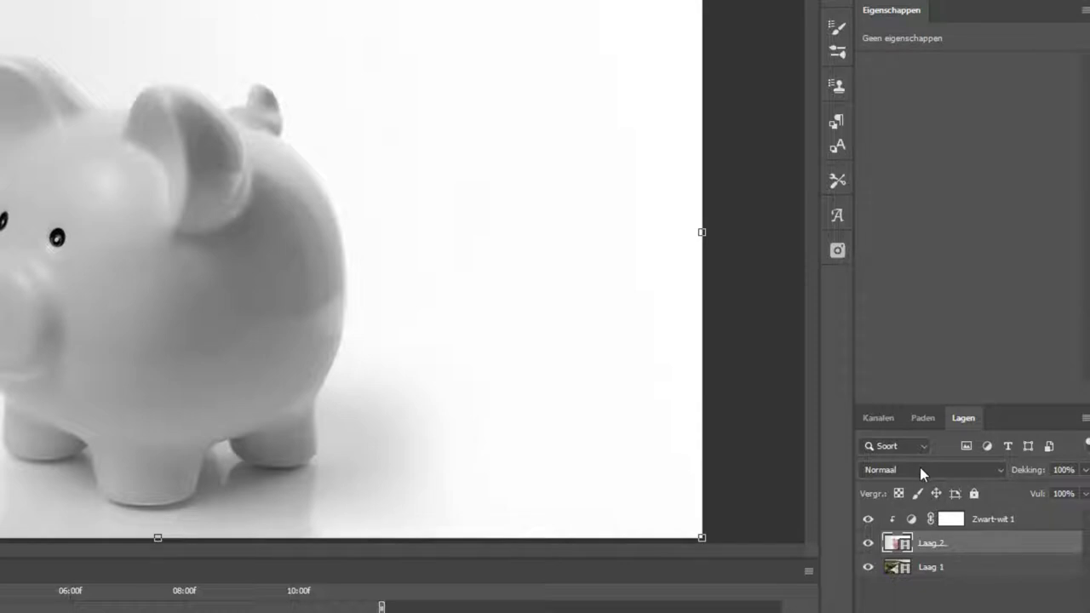
click(924, 469)
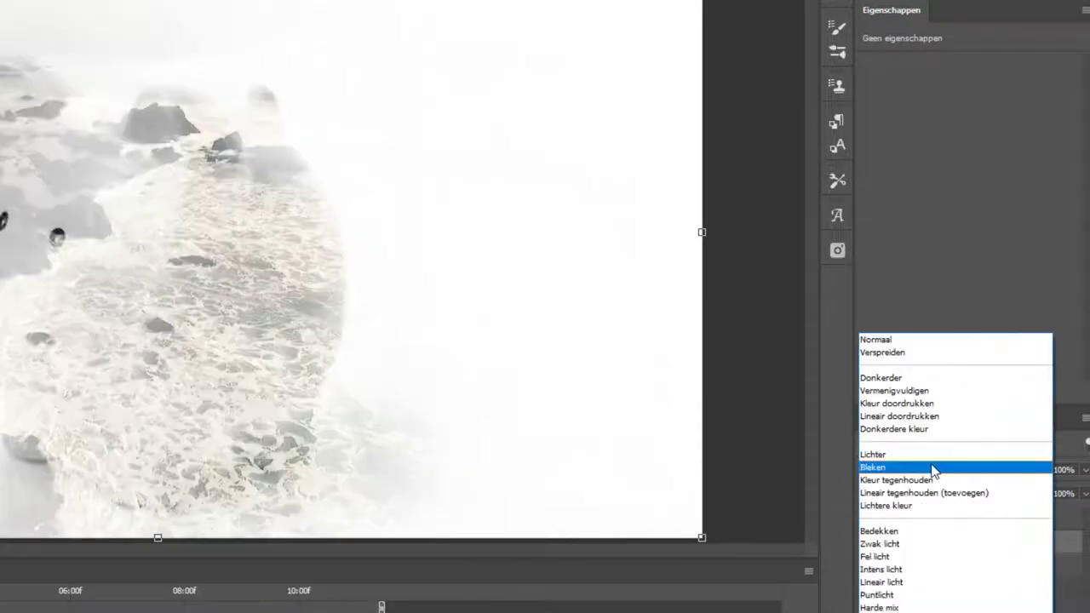
click(932, 468)
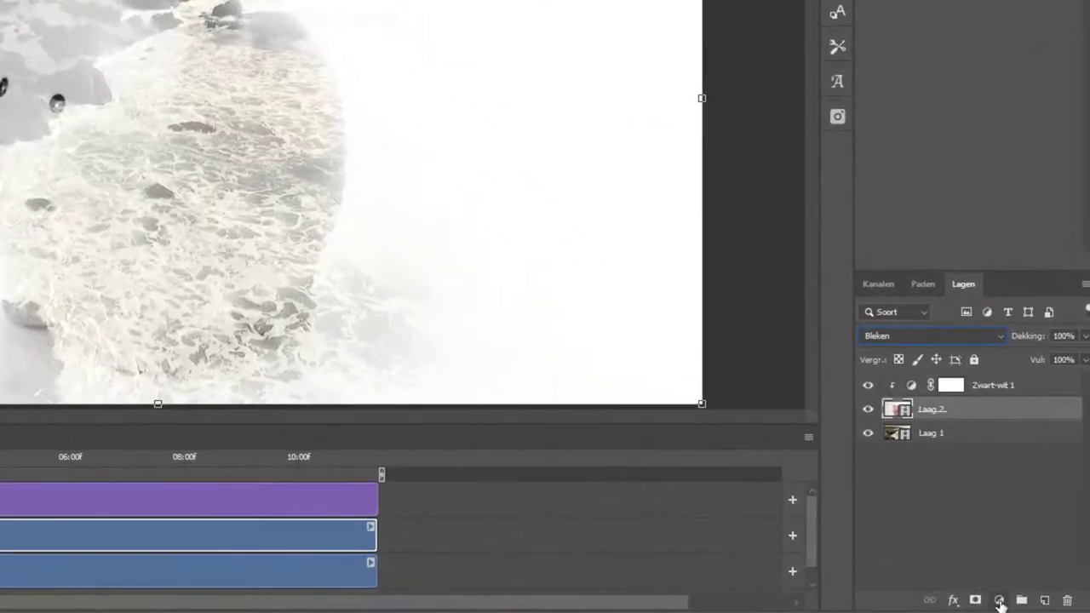
Step: Add a Niveaus levels adjustment with input levels 87, 0,61 and 217 for more contrast
click(1029, 604)
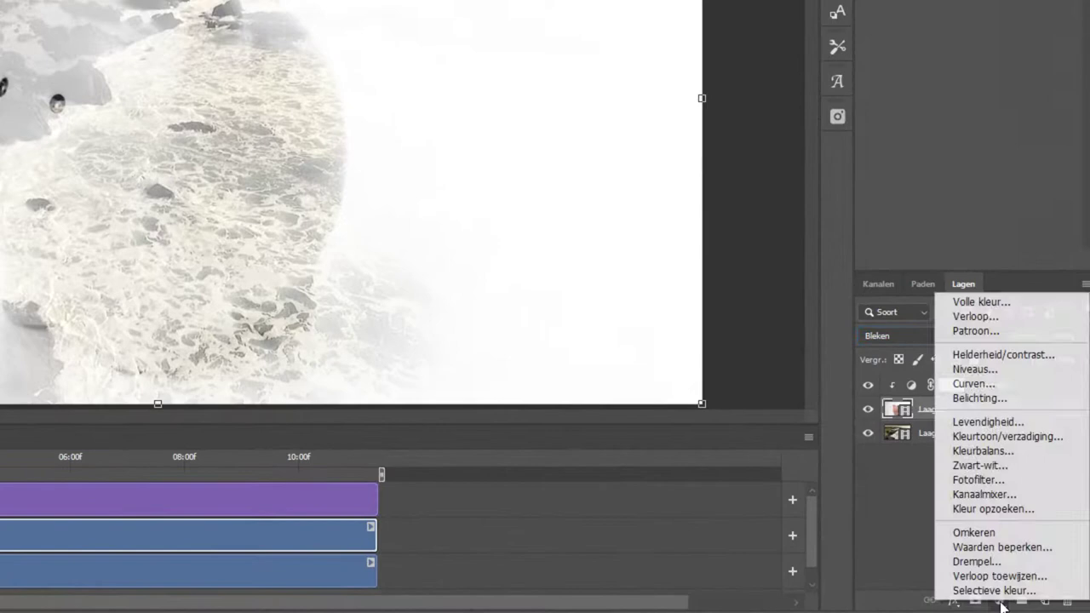
click(974, 368)
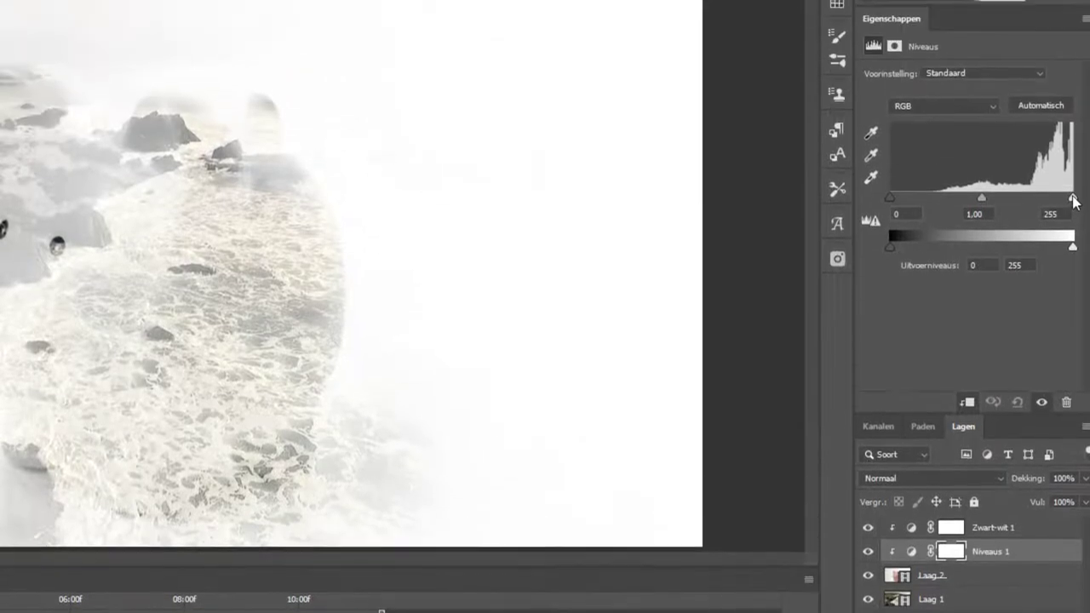
drag(1072, 198, 1045, 213)
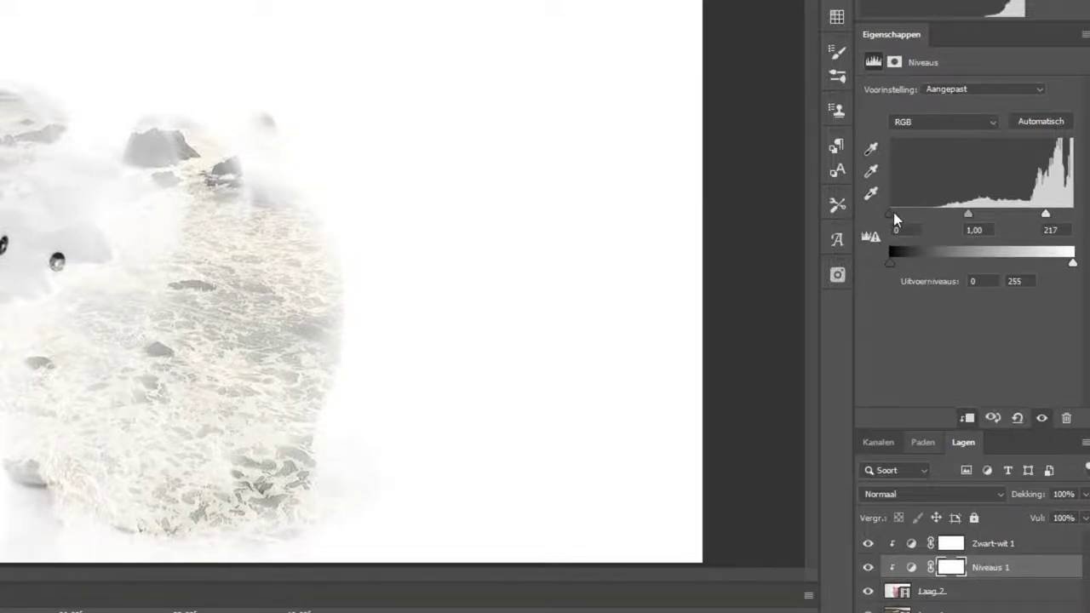
drag(891, 214, 952, 216)
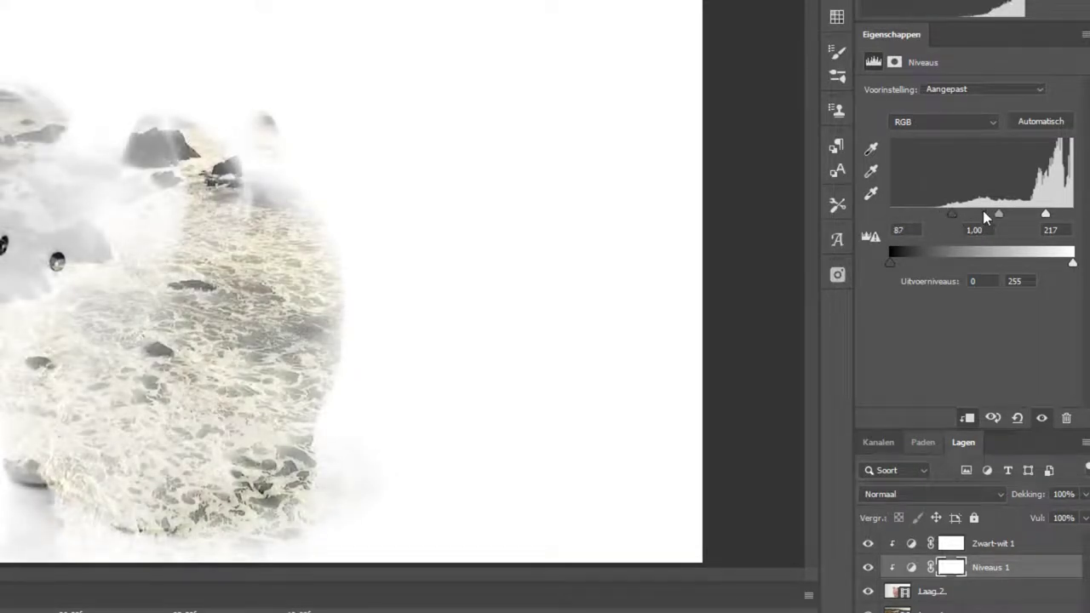
drag(1001, 213, 1012, 212)
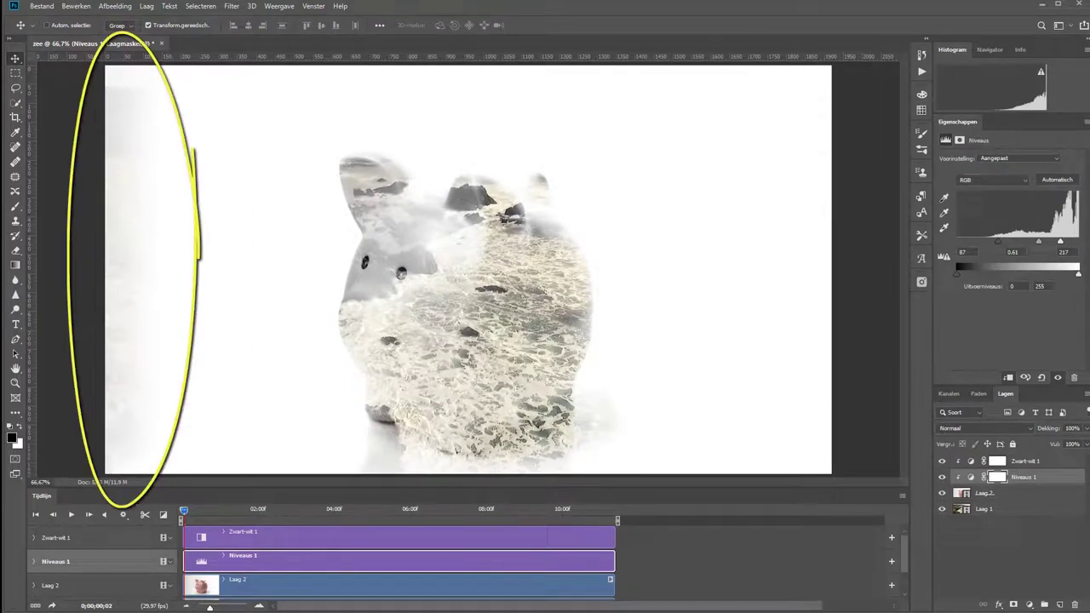
Step: Add a white Volle kleur fill layer above the Zwart-wit 1 adjustment
click(1040, 464)
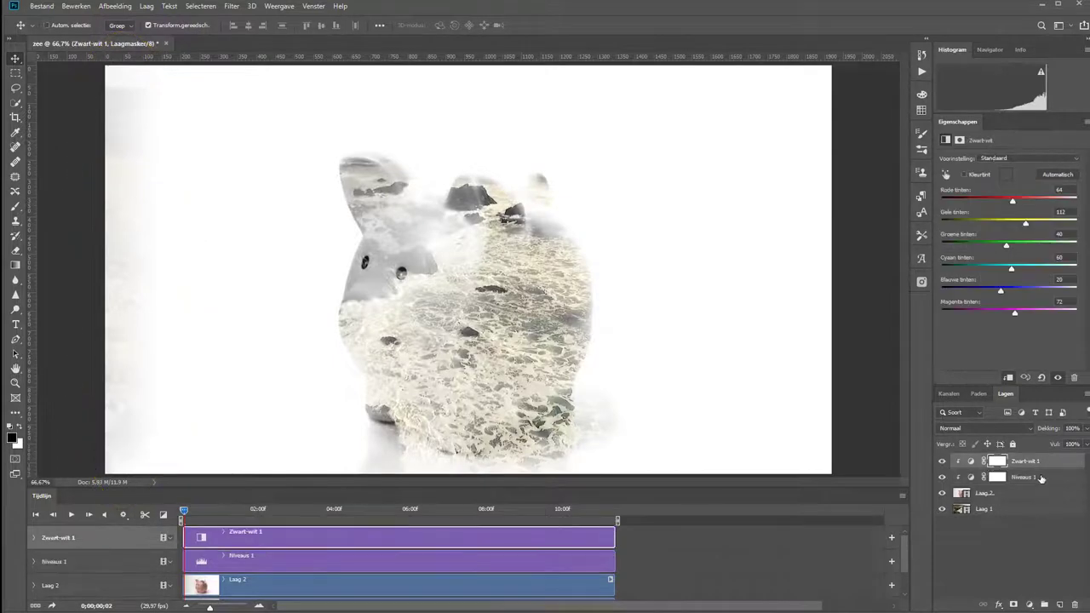
click(1029, 604)
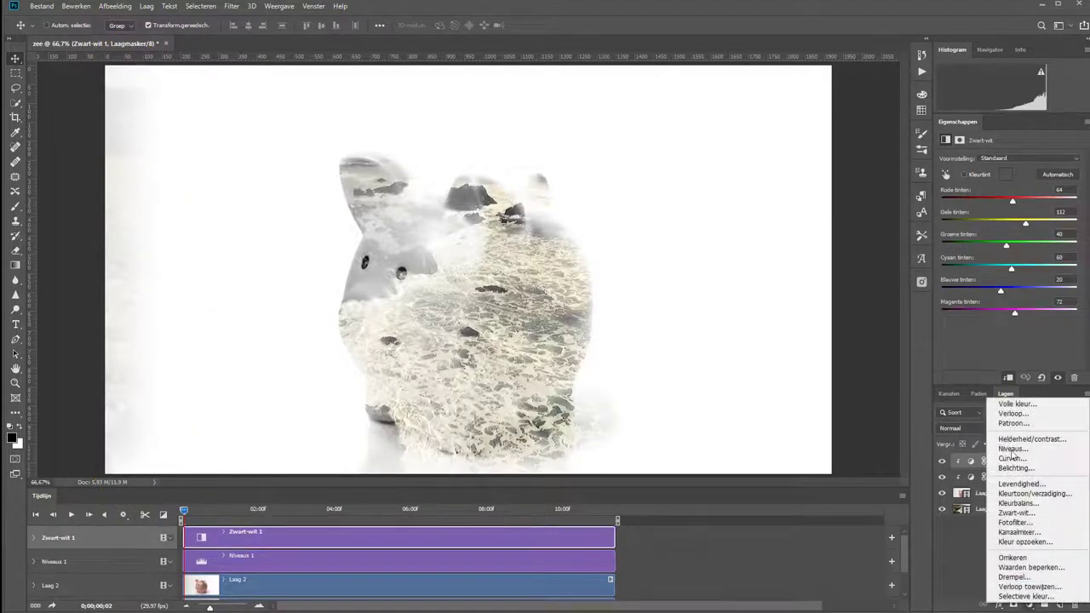
click(1017, 403)
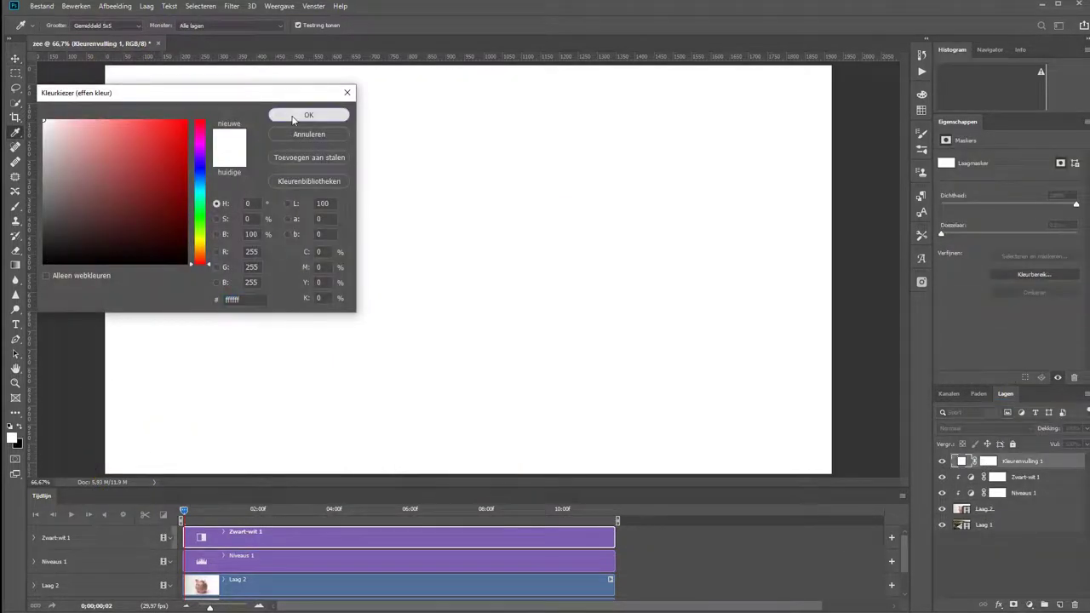
click(293, 115)
Step: Mask the white fill black everywhere except the greyish strip along the left edge
key(m)
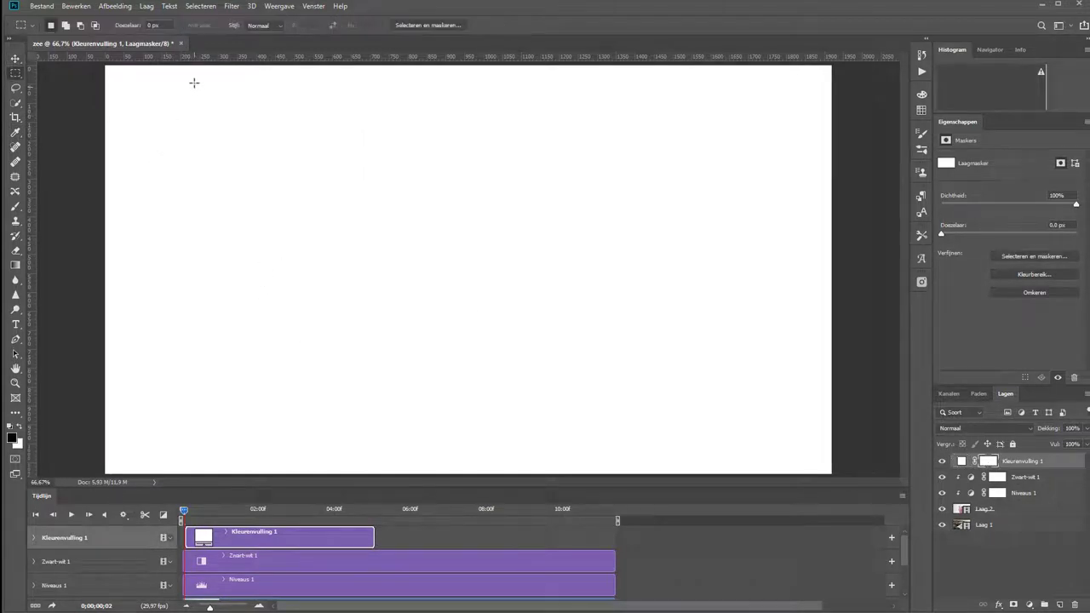
drag(204, 66, 895, 510)
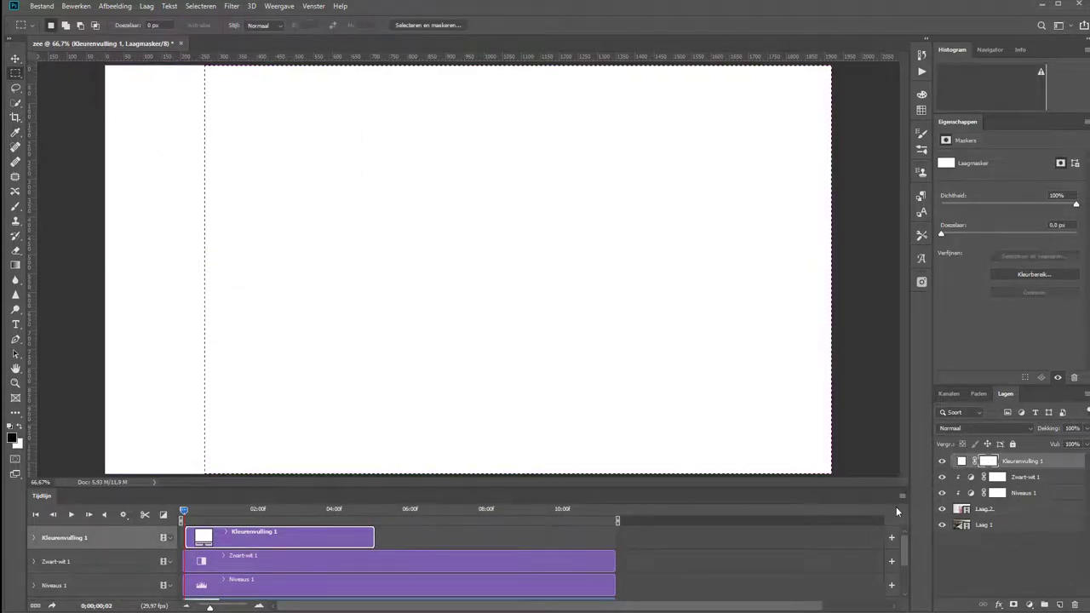
key(alt+BackSpace)
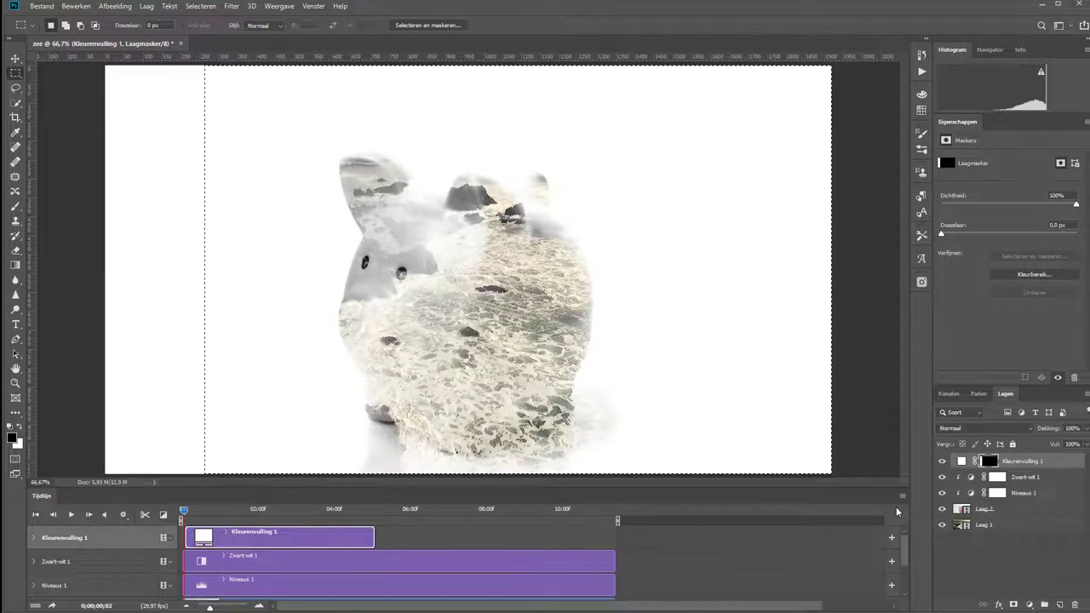
key(ctrl+d)
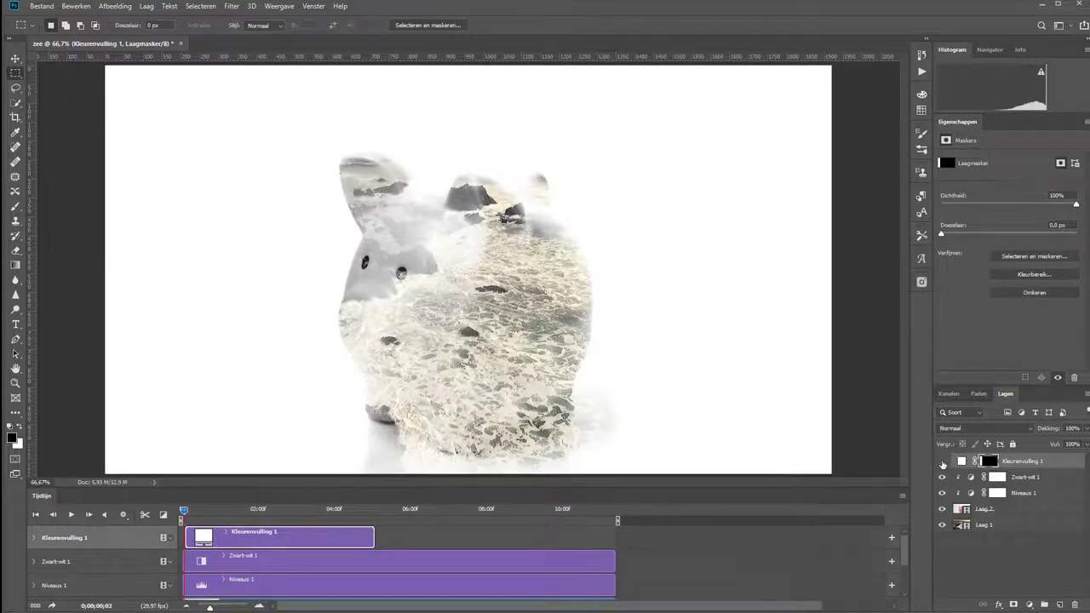
click(942, 463)
click(942, 463)
Step: Extend the Kleurenvulling 1 clip to the full video length and preview the playback
drag(373, 535, 614, 535)
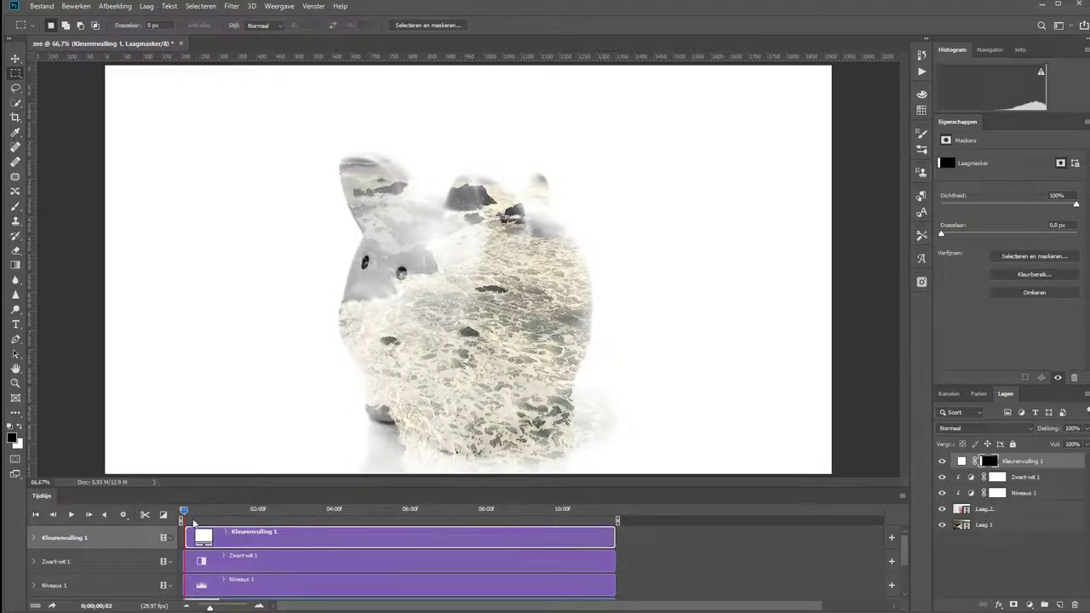
key(space)
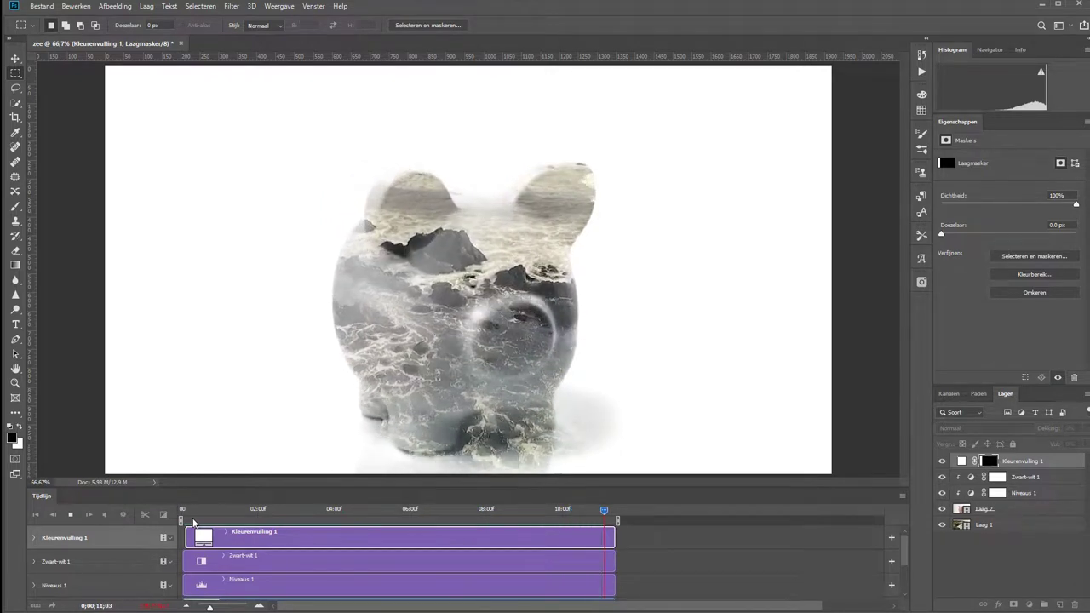
key(space)
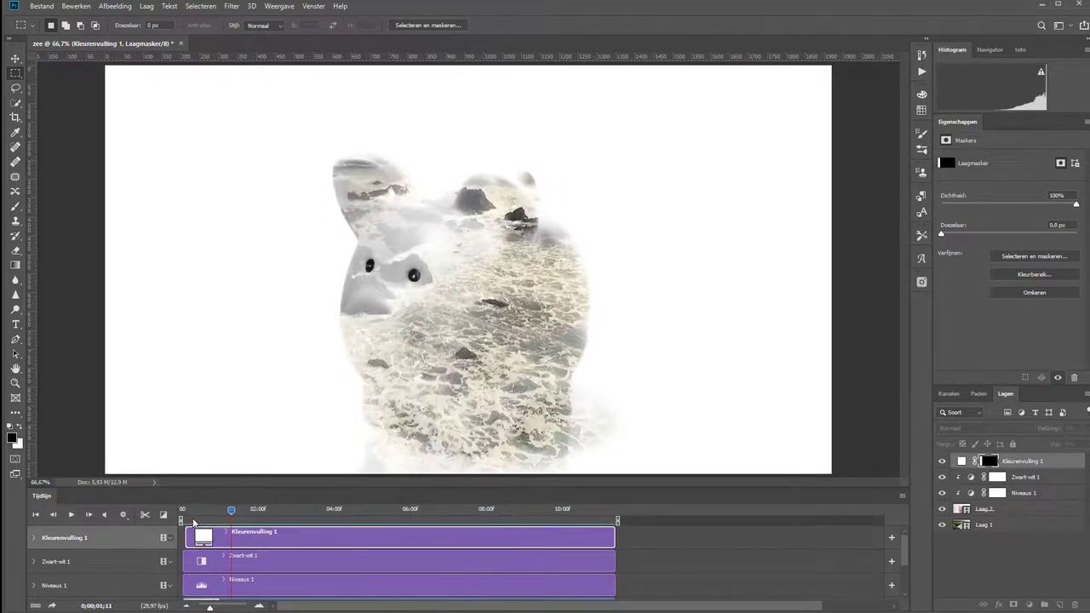
Step: Add a Zwart-wit black-and-white adjustment above Laag 1 and adjust its green and blue tints
click(1013, 525)
click(1028, 604)
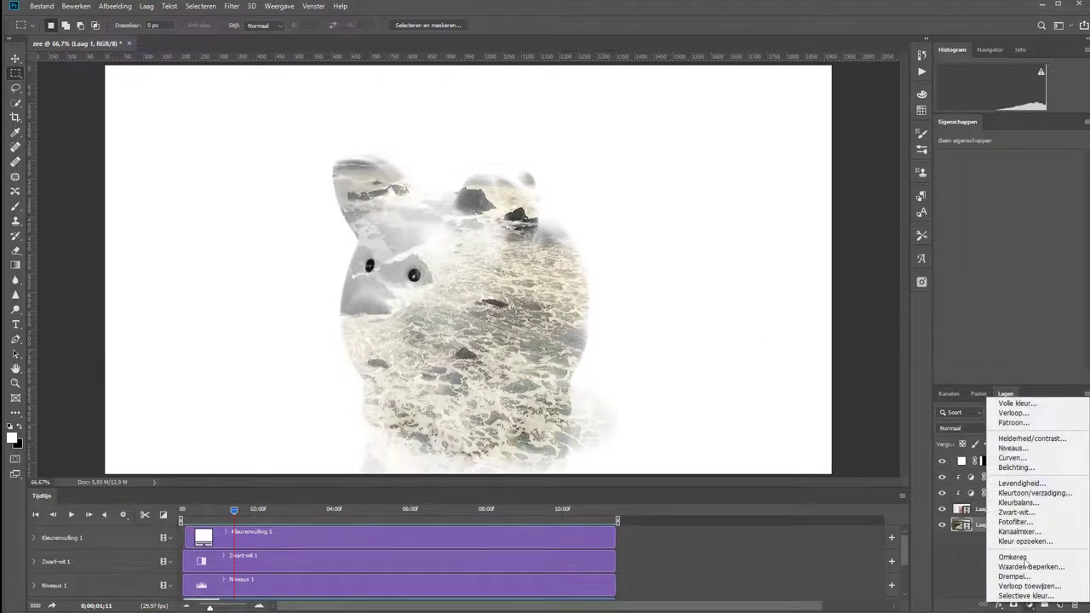
click(1021, 519)
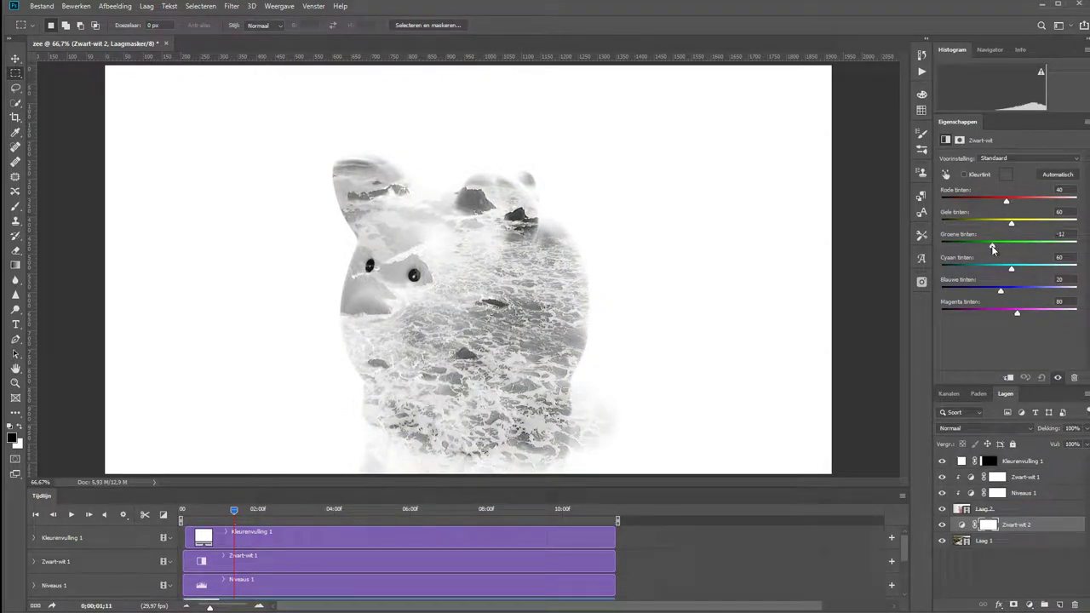
drag(1007, 247, 960, 247)
mouse_move(1000, 290)
mouse_down()
mouse_move(1046, 286)
mouse_move(1008, 287)
mouse_move(1022, 270)
mouse_up()
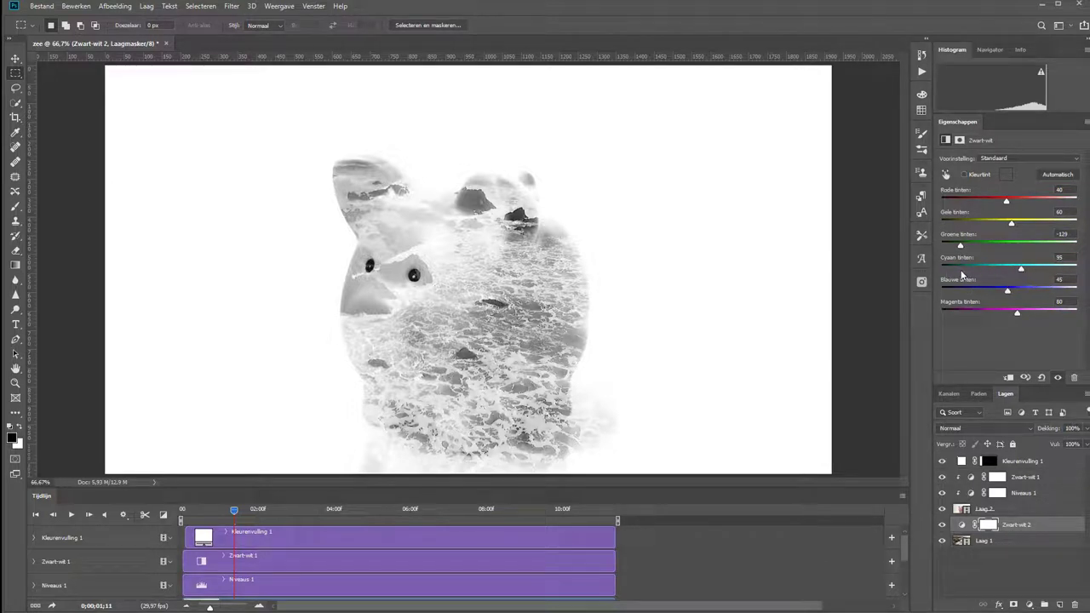
Step: With the on-image adjustment hand, push the greens to 300, then raise the yellows to brighten the sea
click(946, 176)
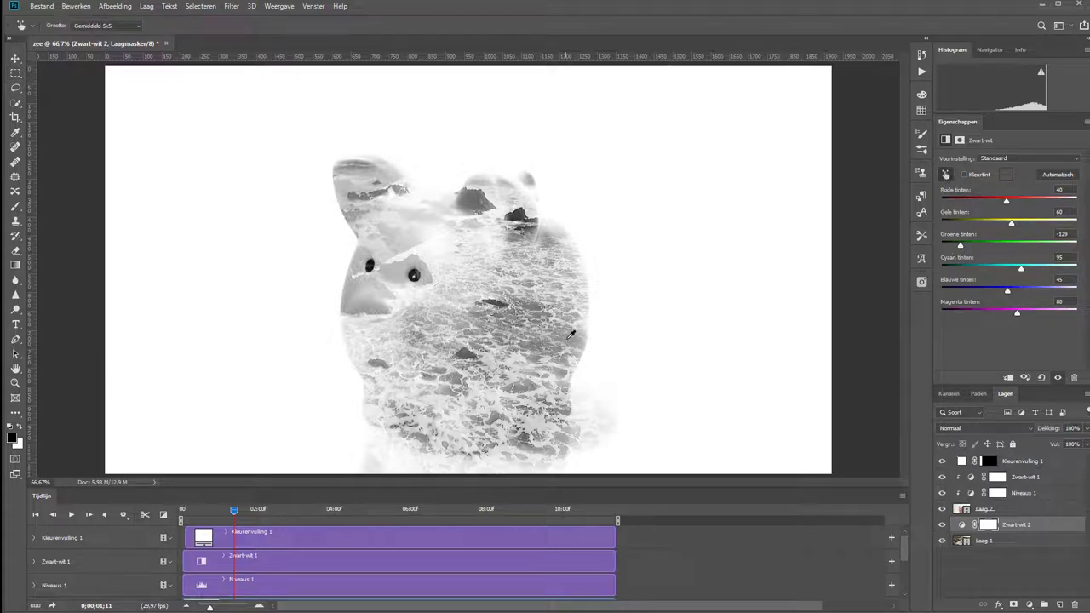
click(571, 334)
drag(570, 334, 717, 342)
drag(530, 322, 730, 326)
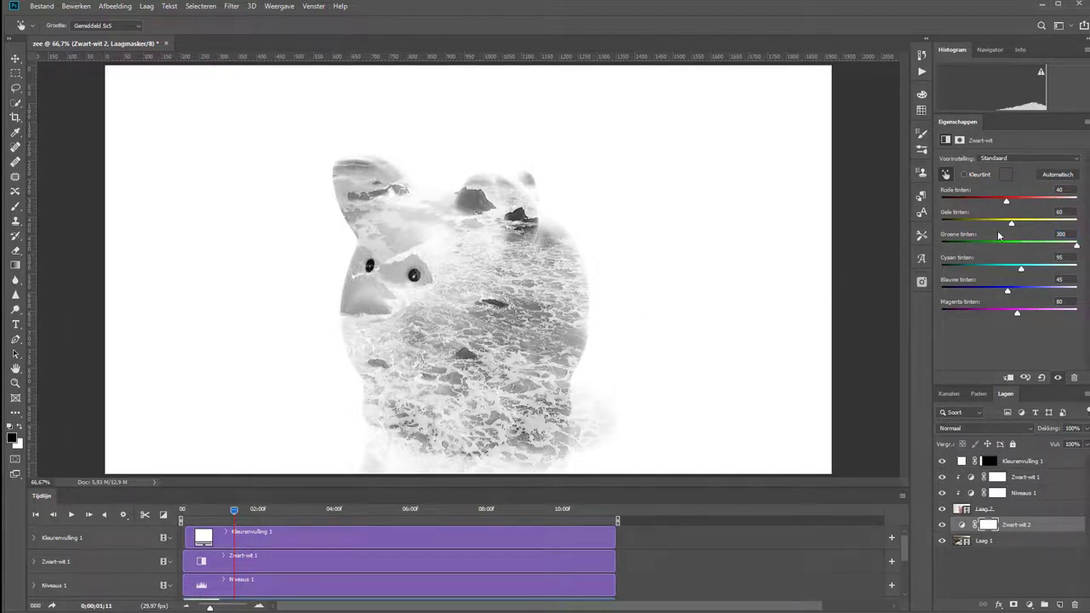
mouse_move(1011, 223)
mouse_down()
mouse_move(1060, 223)
mouse_move(1020, 223)
mouse_move(981, 201)
mouse_up()
Step: Lower Laag 1's opacity (Dekking) to about 65%
key(m)
key(alt+bracketleft)
drag(1047, 428, 1029, 428)
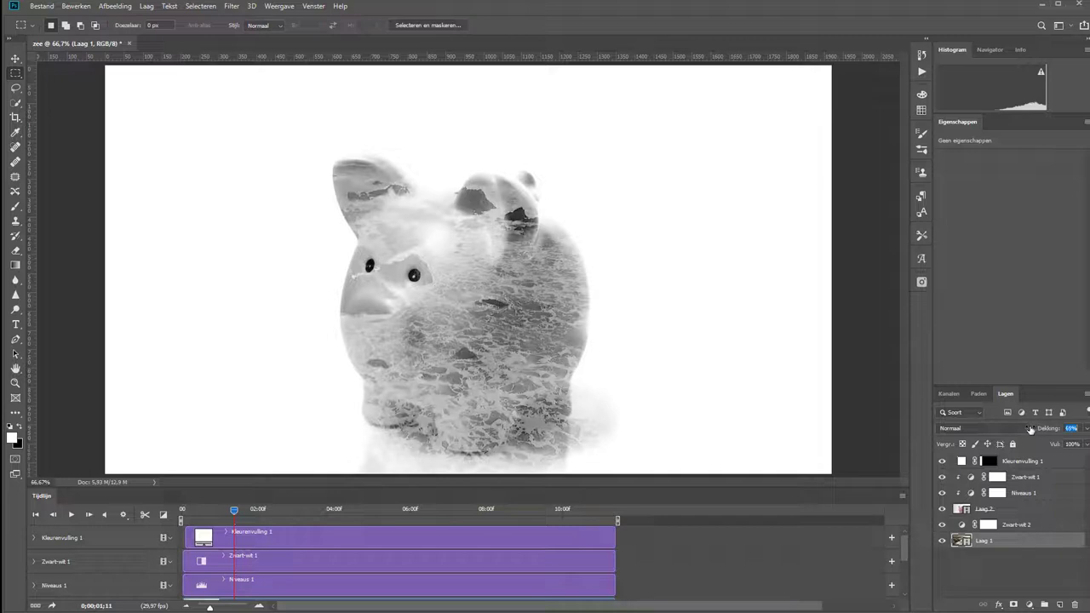
Step: Return the playhead to frame 0 and select the Kleurenvulling 1 fill layer
click(187, 512)
drag(187, 512, 180, 514)
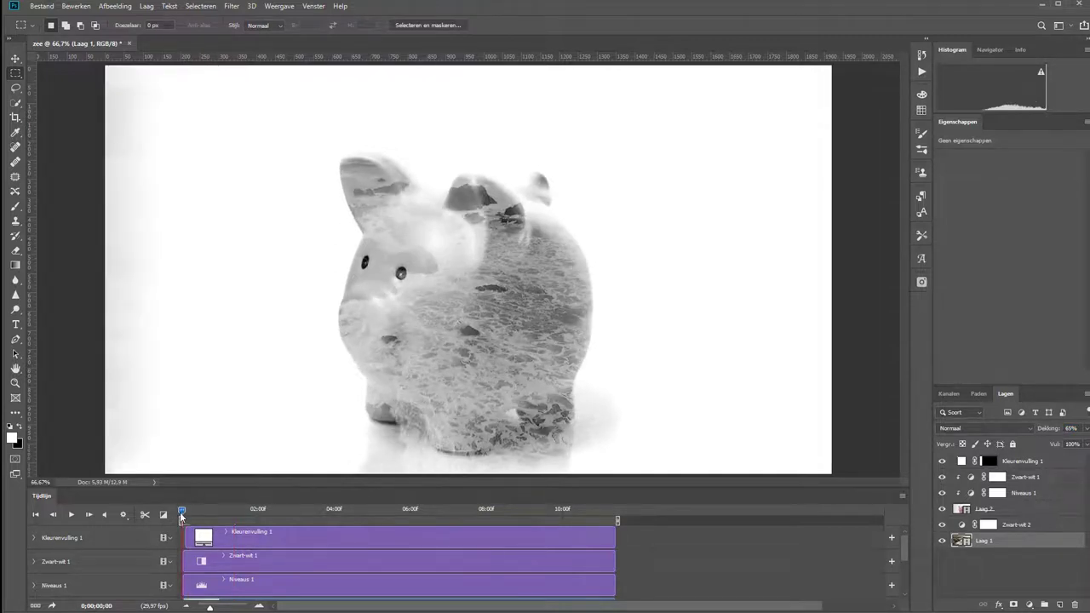
click(184, 531)
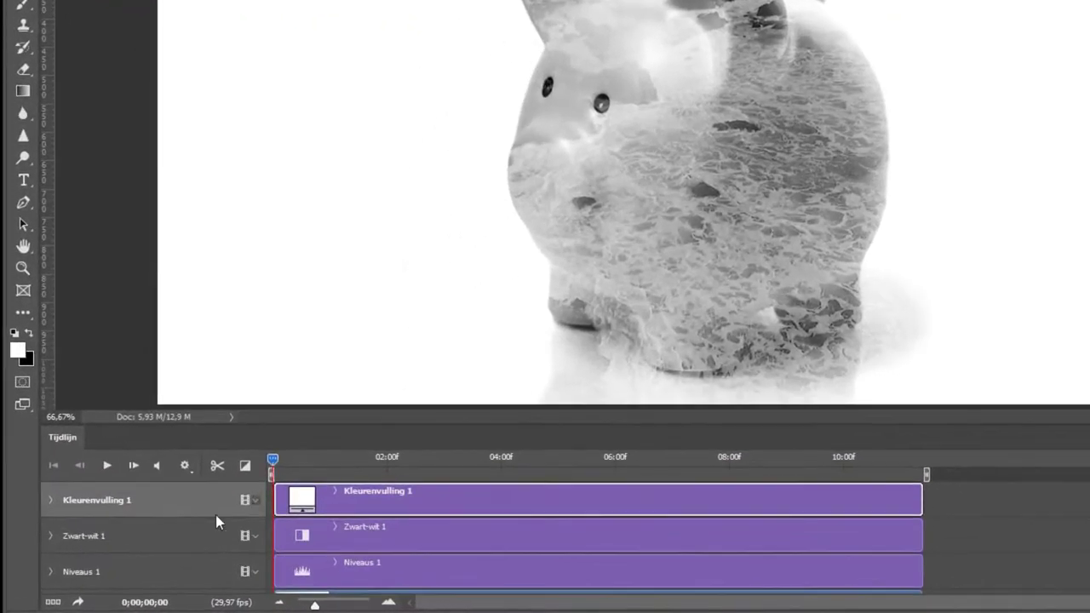
Step: Set the timeline playback resolution (Resolutie) to 50% and play the video preview
click(188, 467)
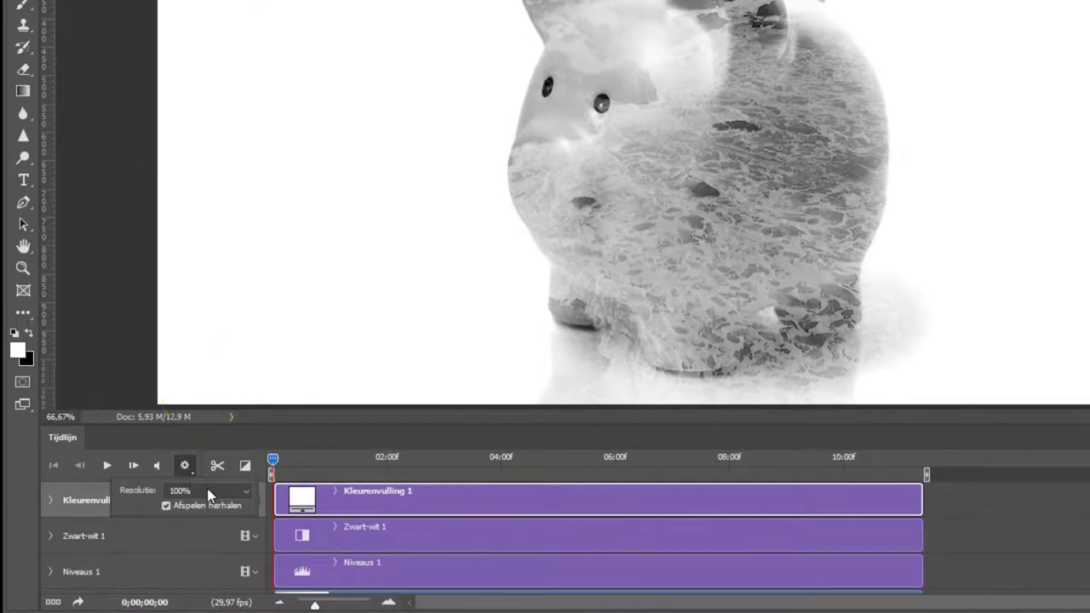
click(213, 497)
click(210, 514)
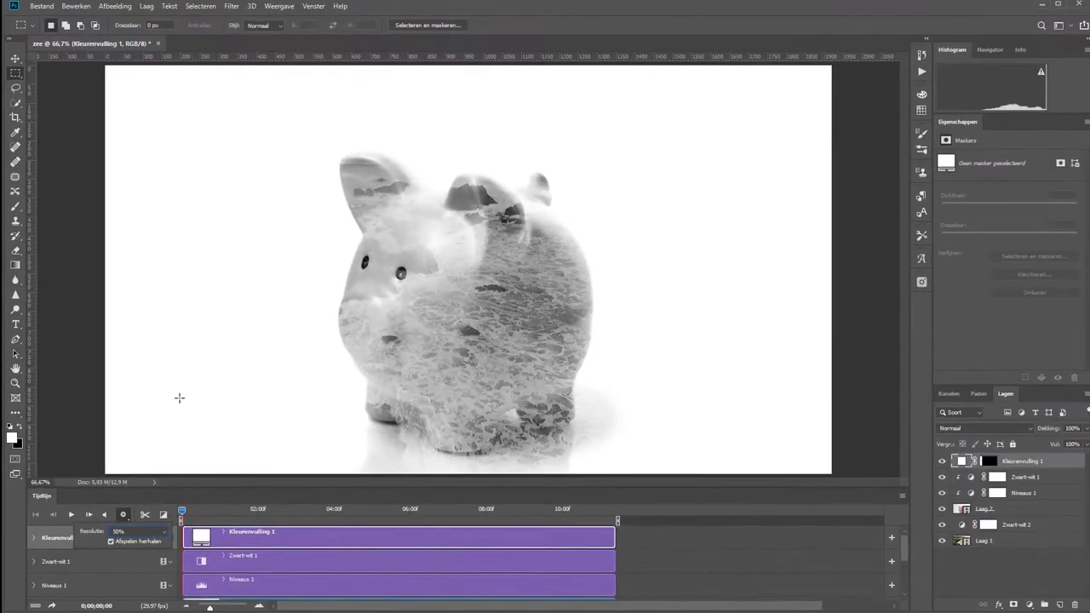
click(70, 514)
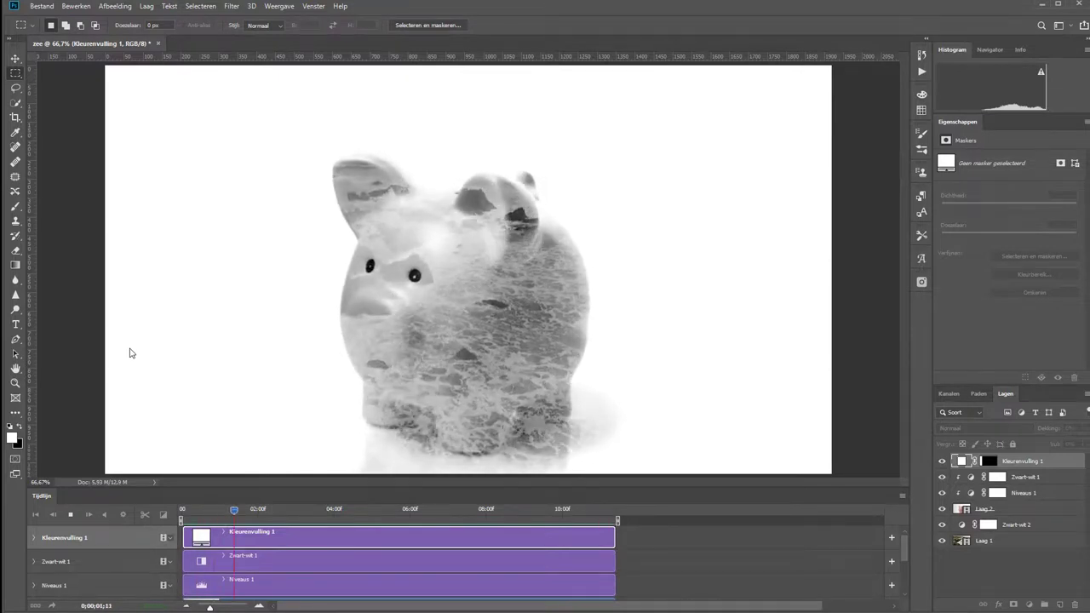
key(space)
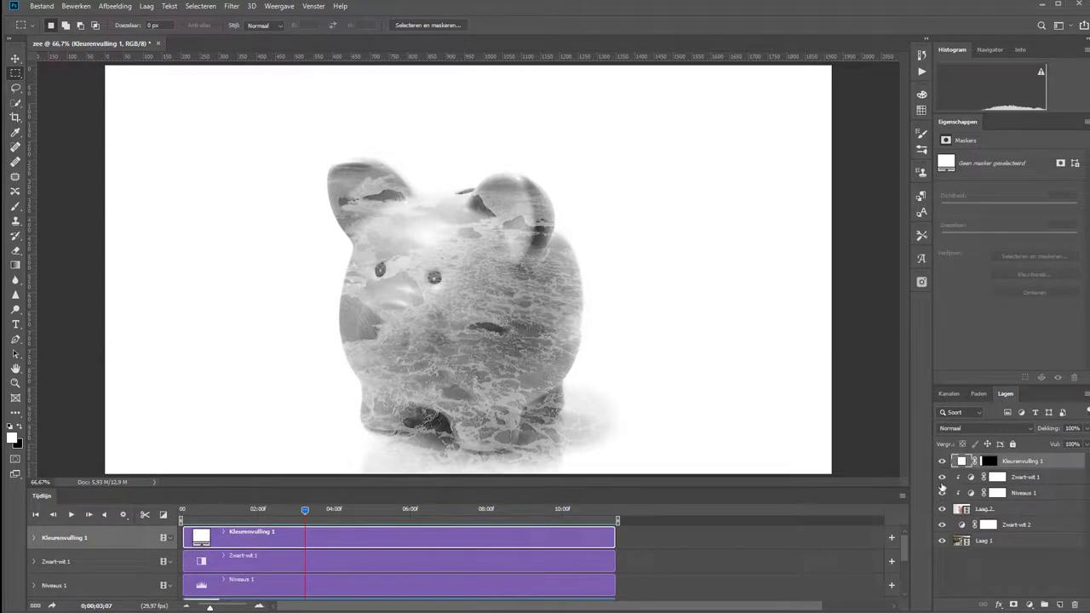
click(941, 476)
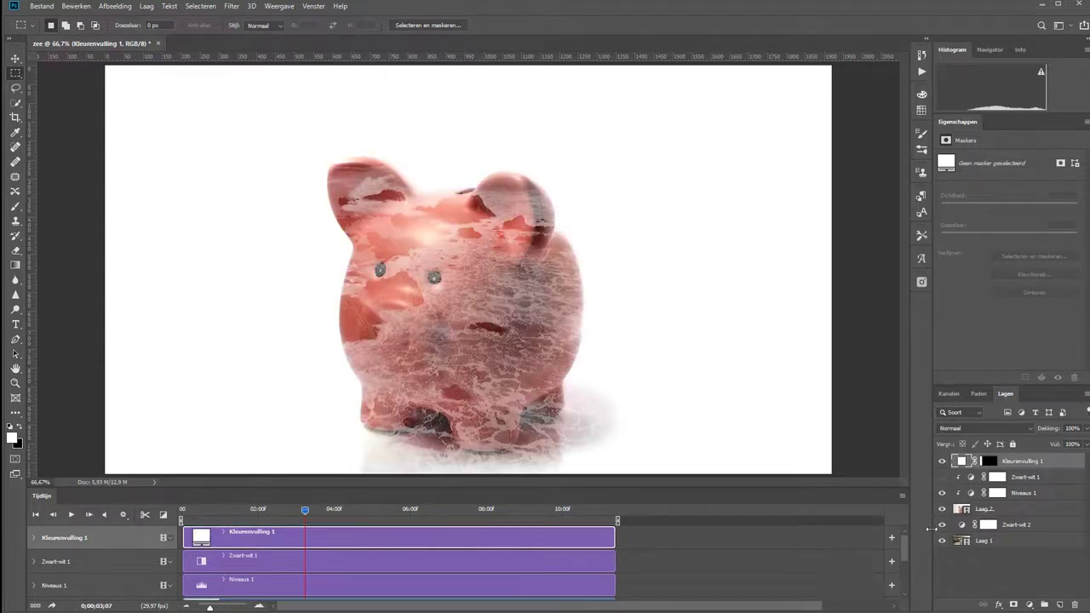
key(space)
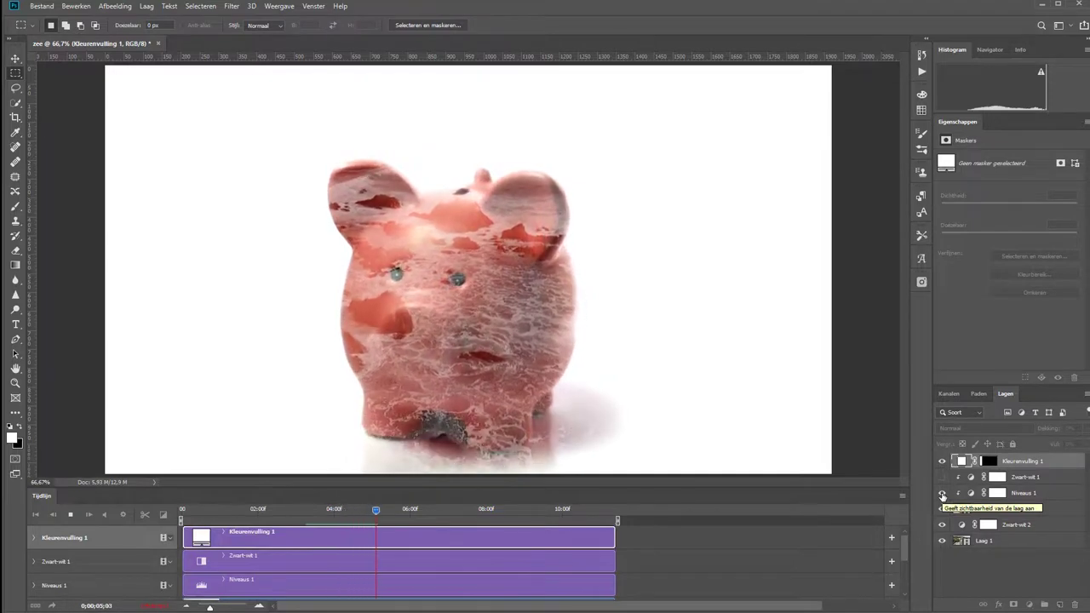
key(space)
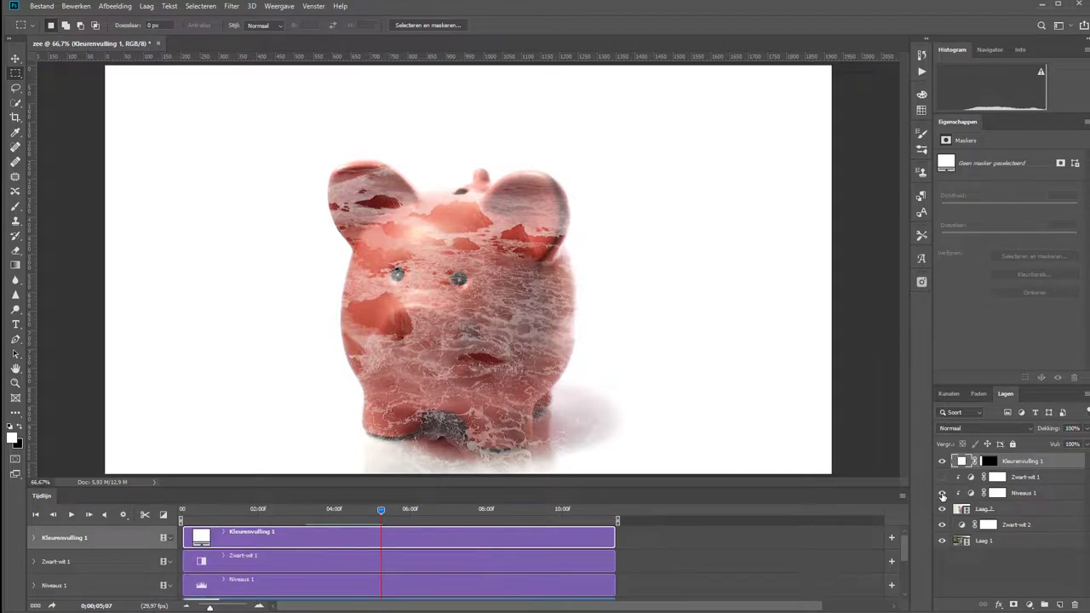
click(941, 476)
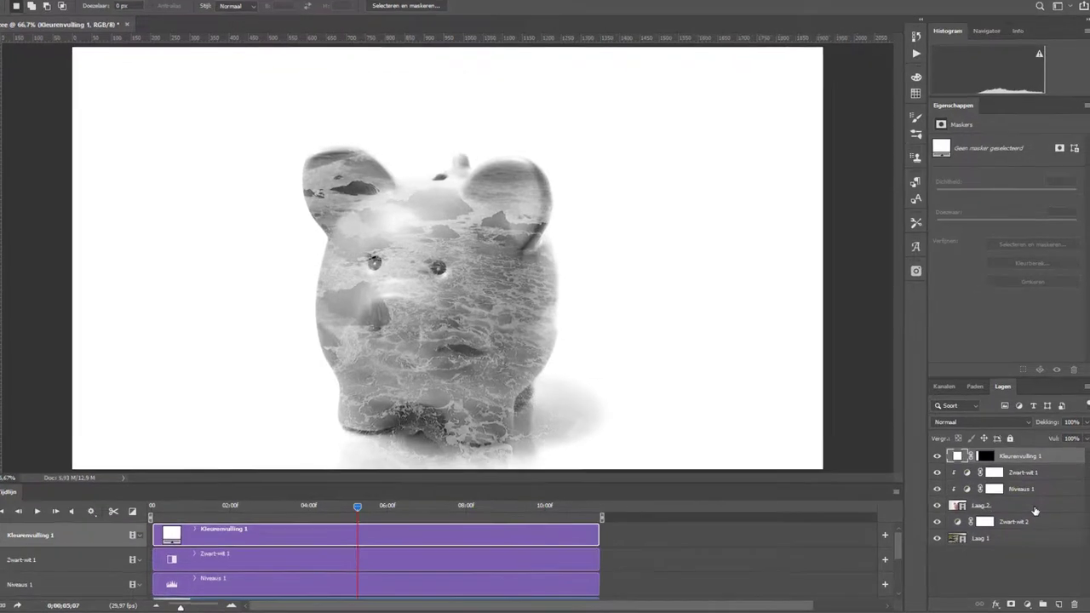
click(1034, 507)
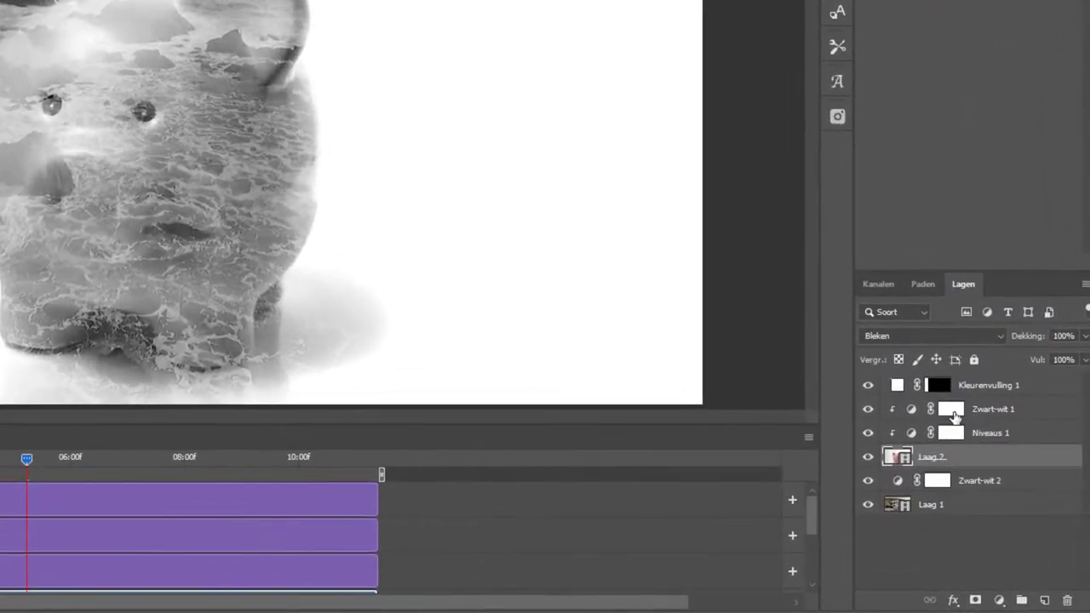
click(929, 335)
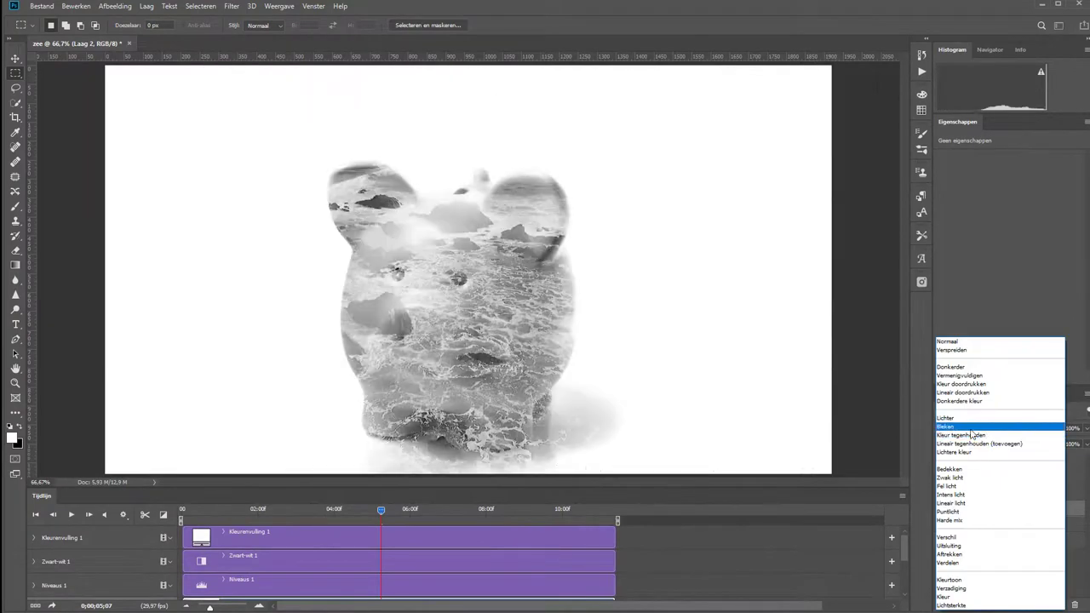
click(972, 427)
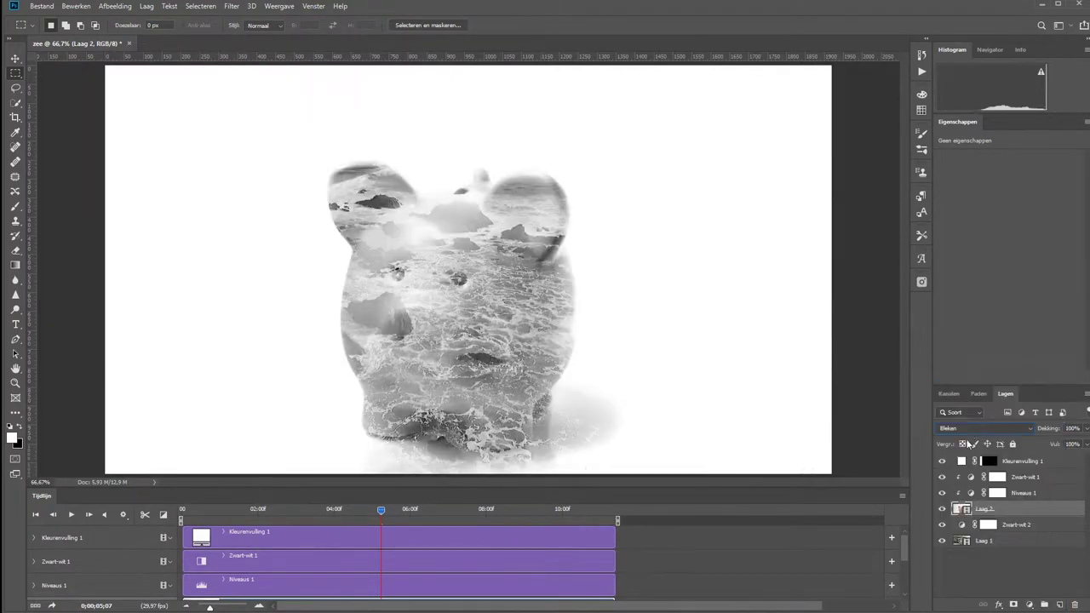